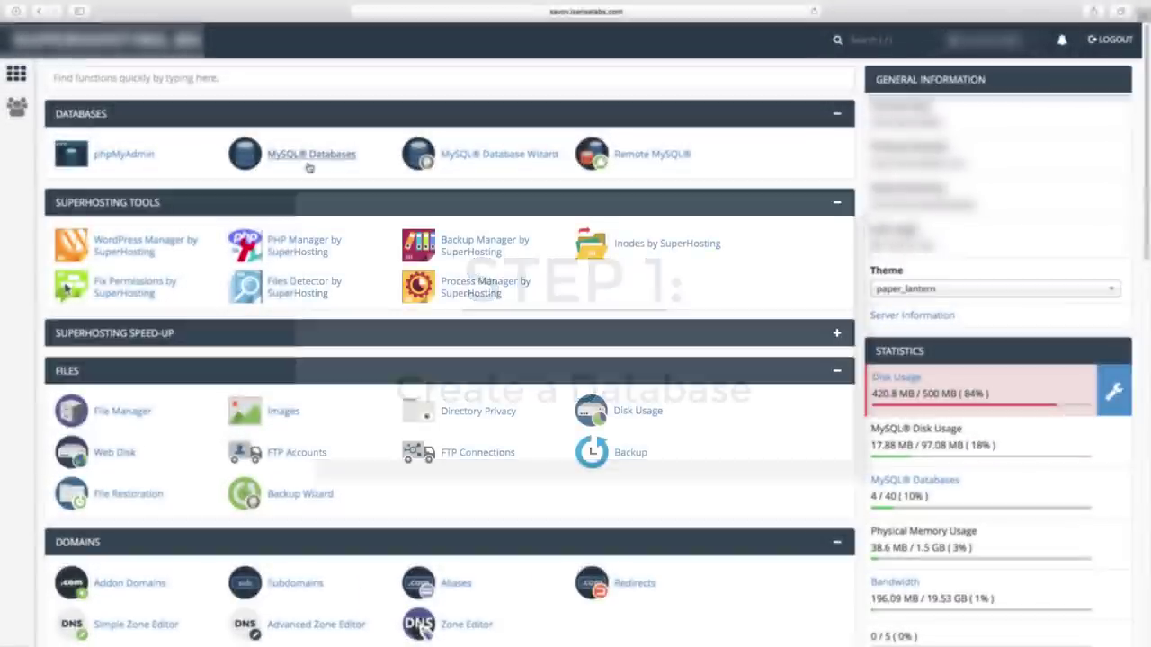
- Create a new MySQL database named opencart and return to the database management page
click(309, 166)
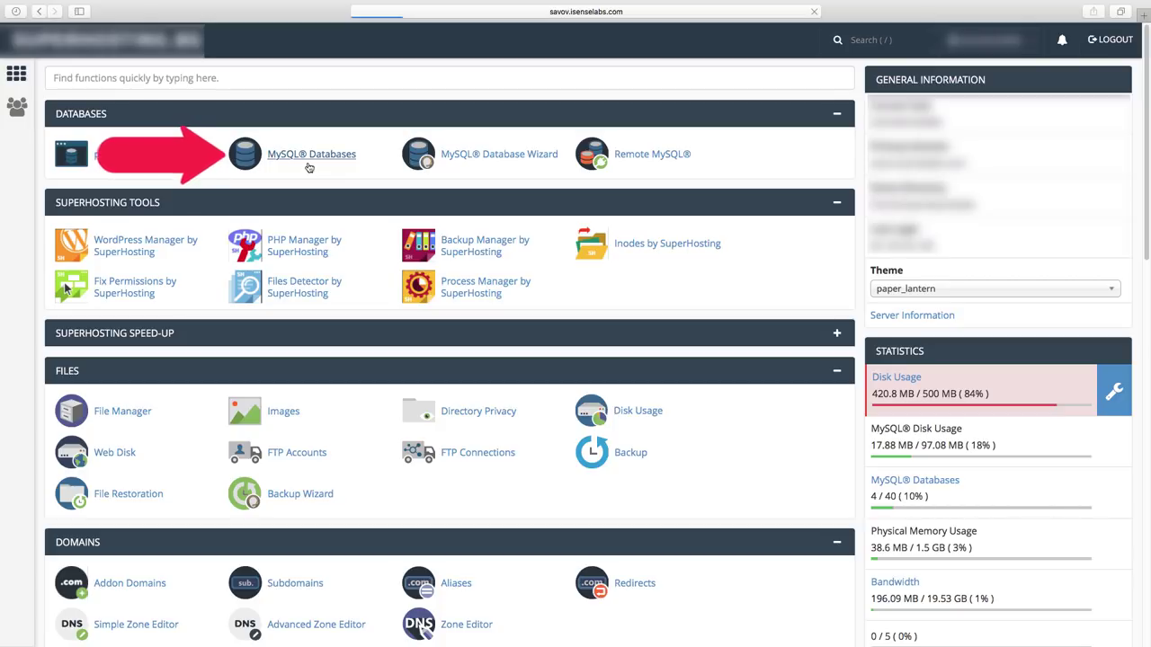
click(308, 165)
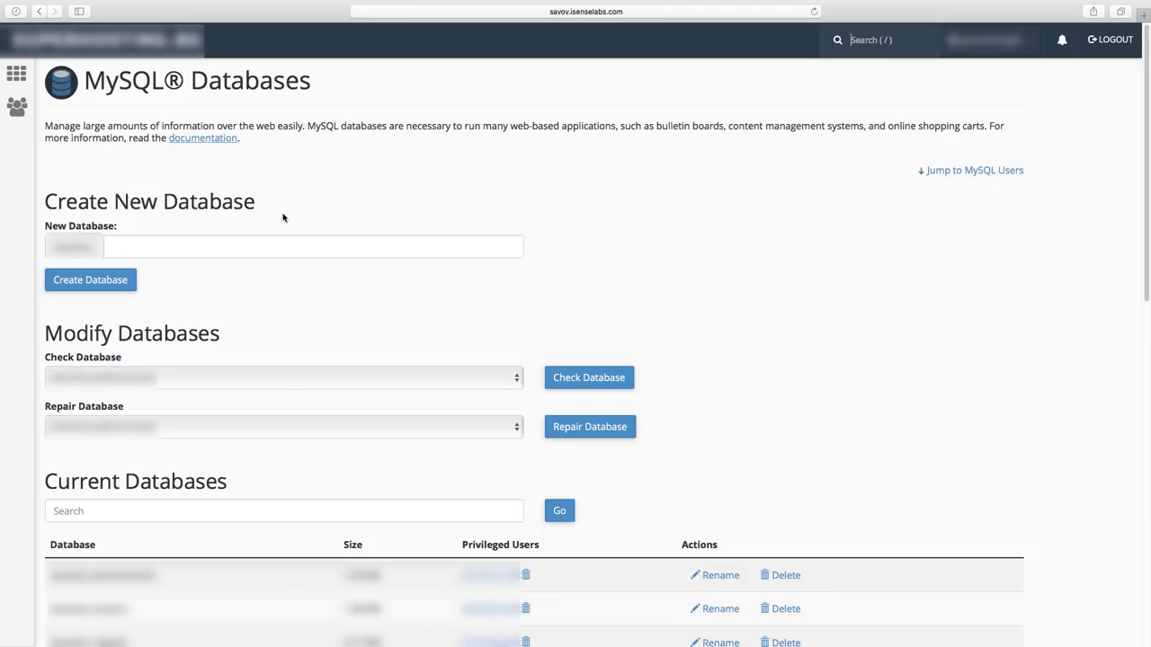
click(269, 242)
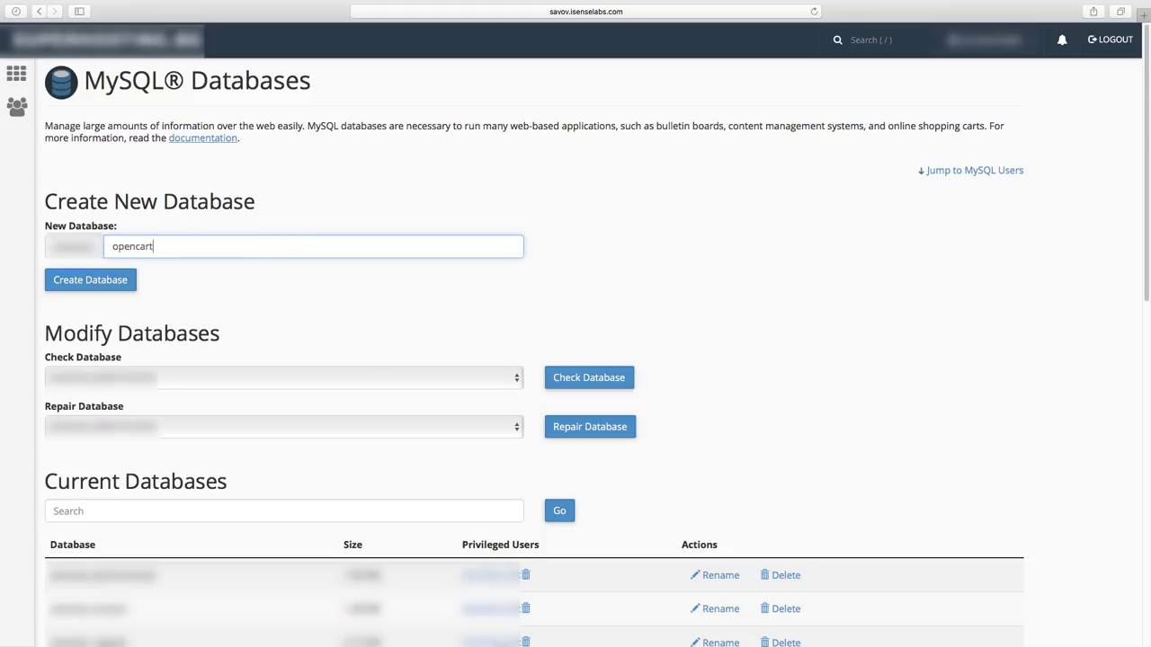
click(86, 280)
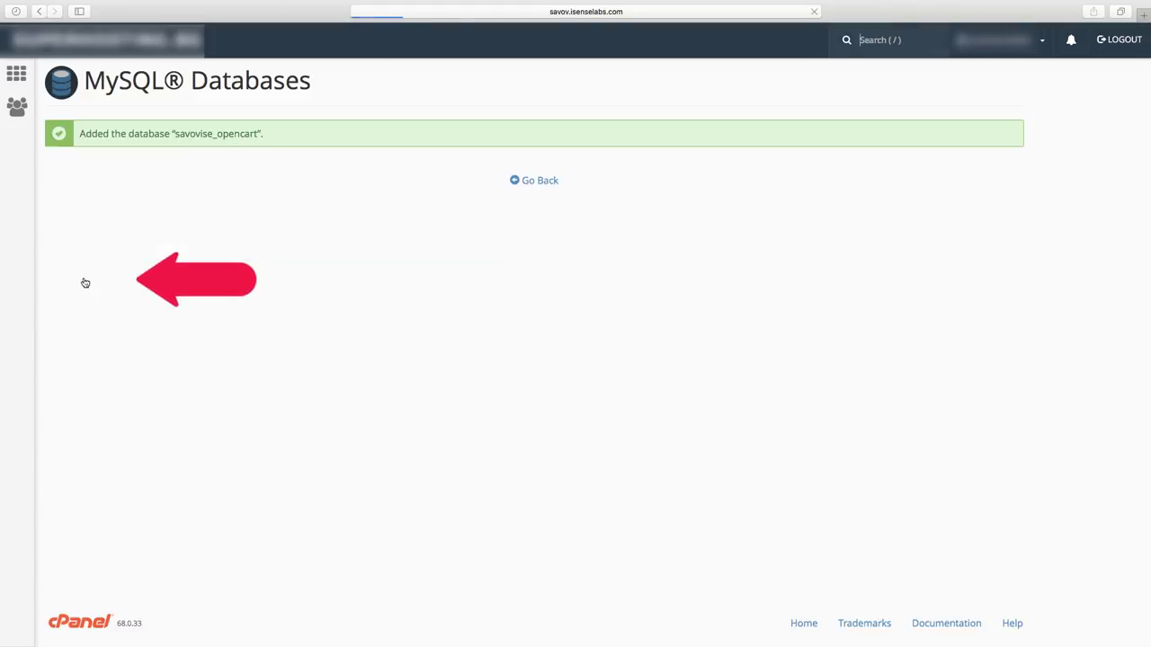
click(529, 181)
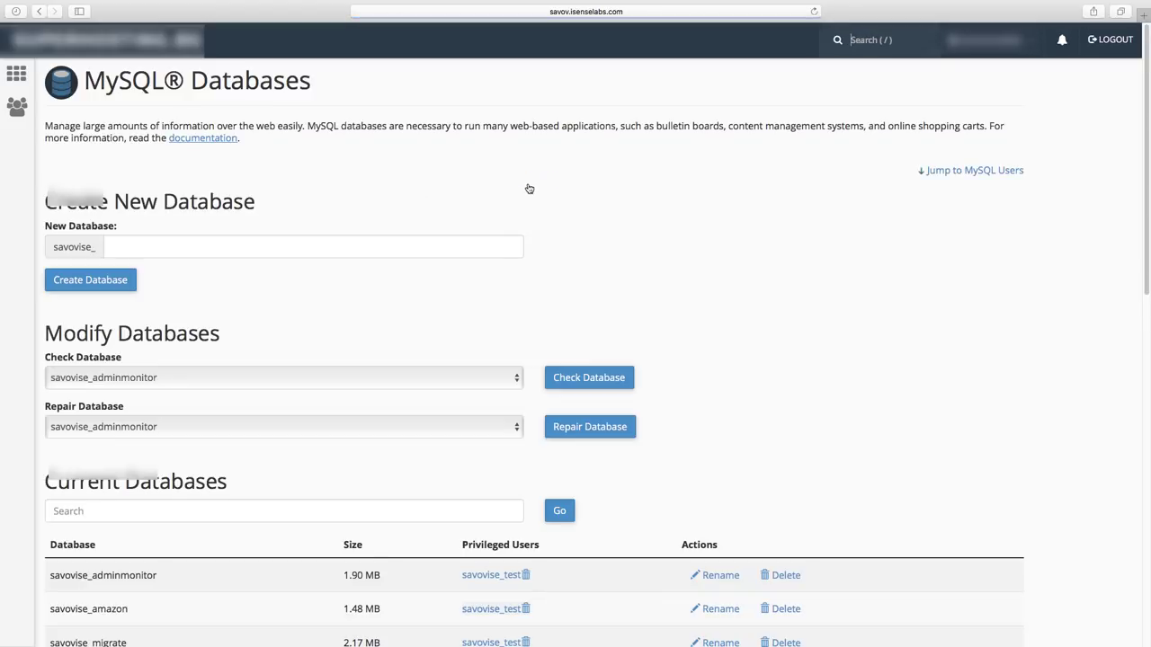
- Add the existing MySQL user to the opencart database and grant it ALL PRIVILEGES
scroll(529, 194, down, 4)
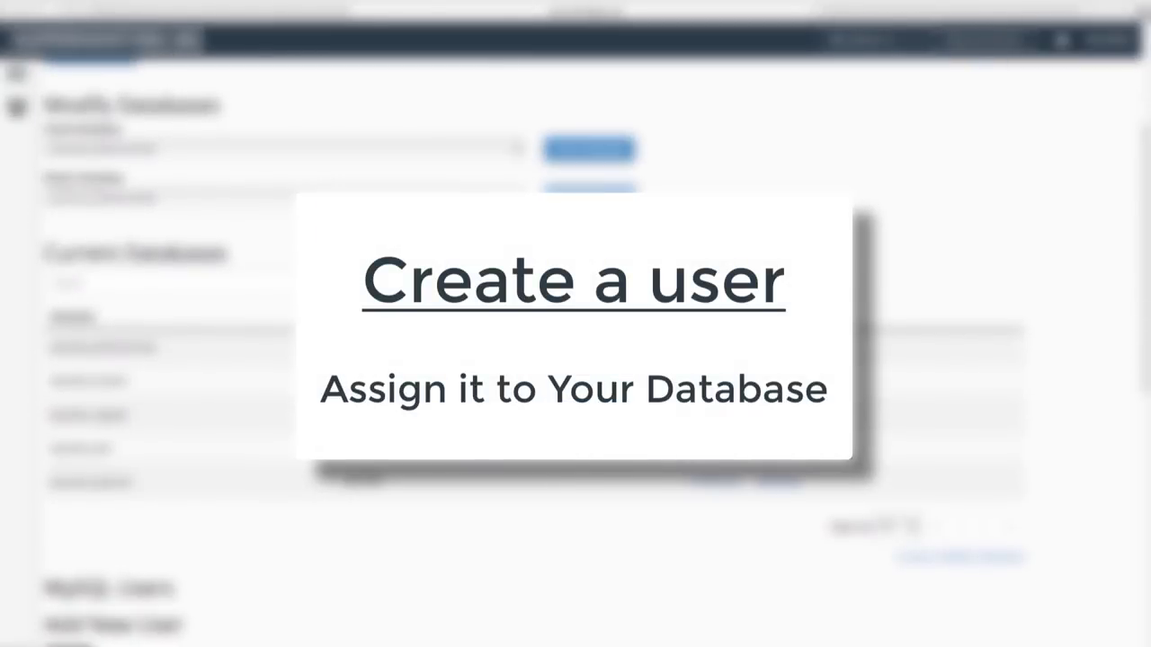
scroll(530, 344, down, 3)
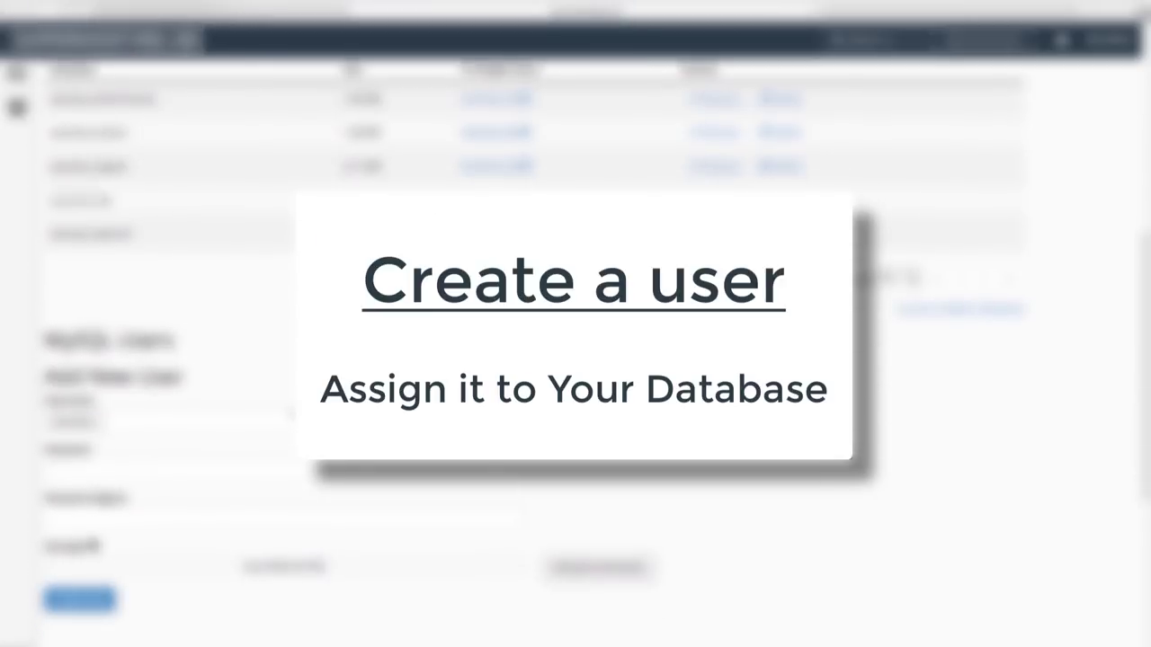
scroll(293, 419, down, 2)
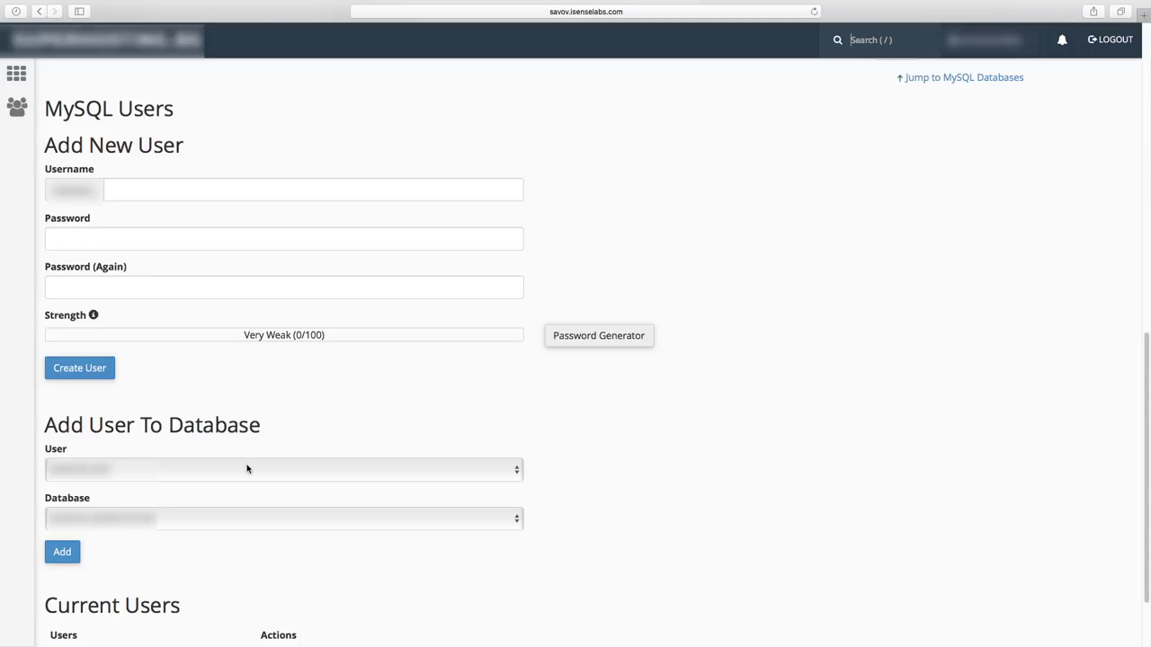
click(237, 517)
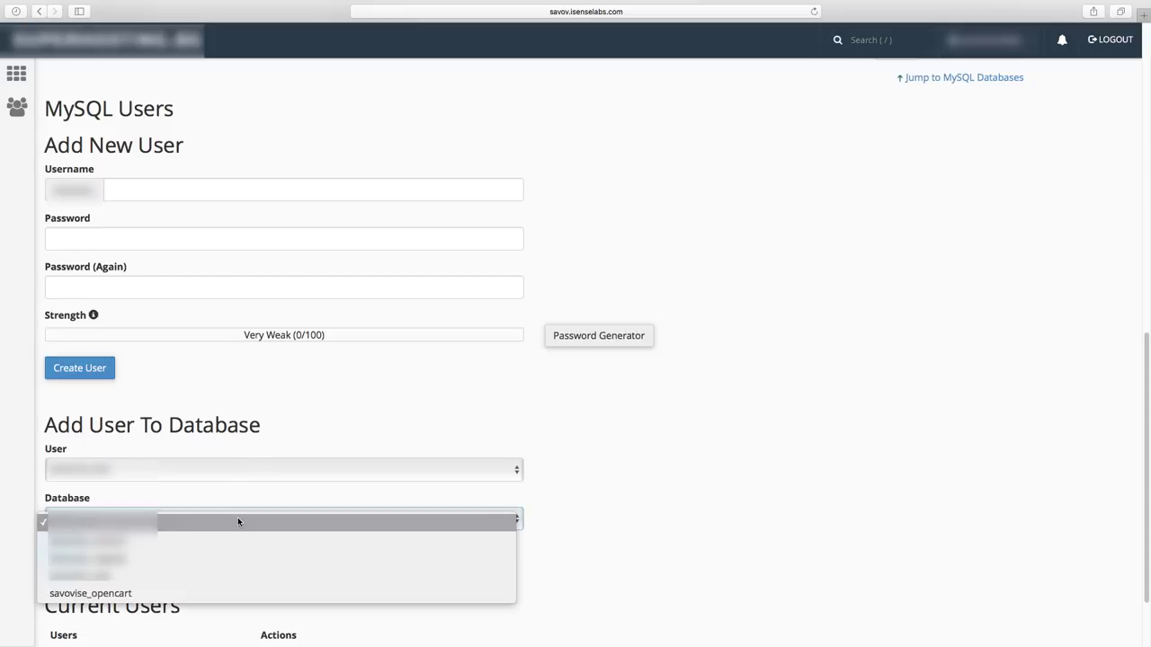
click(227, 593)
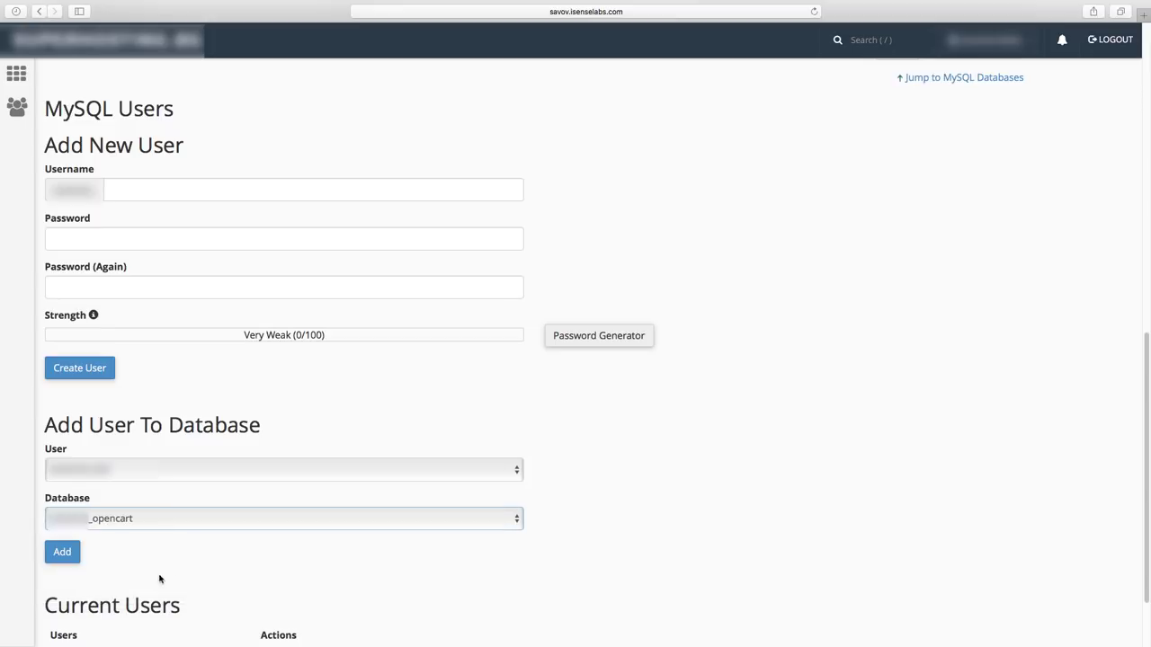
click(66, 558)
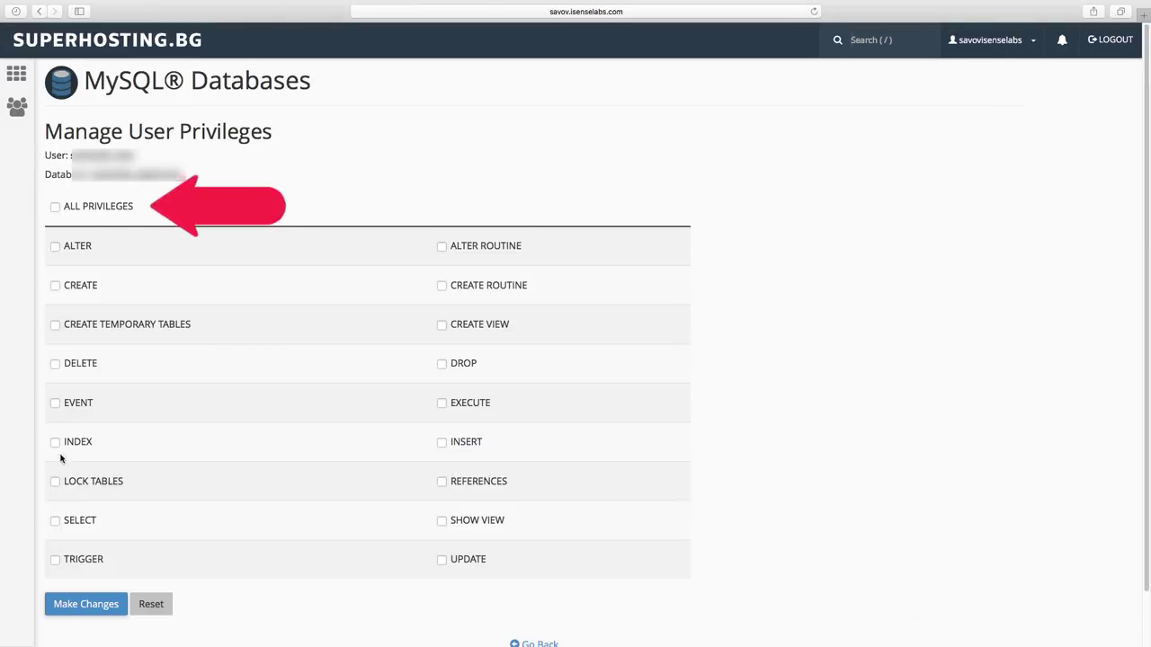
click(55, 208)
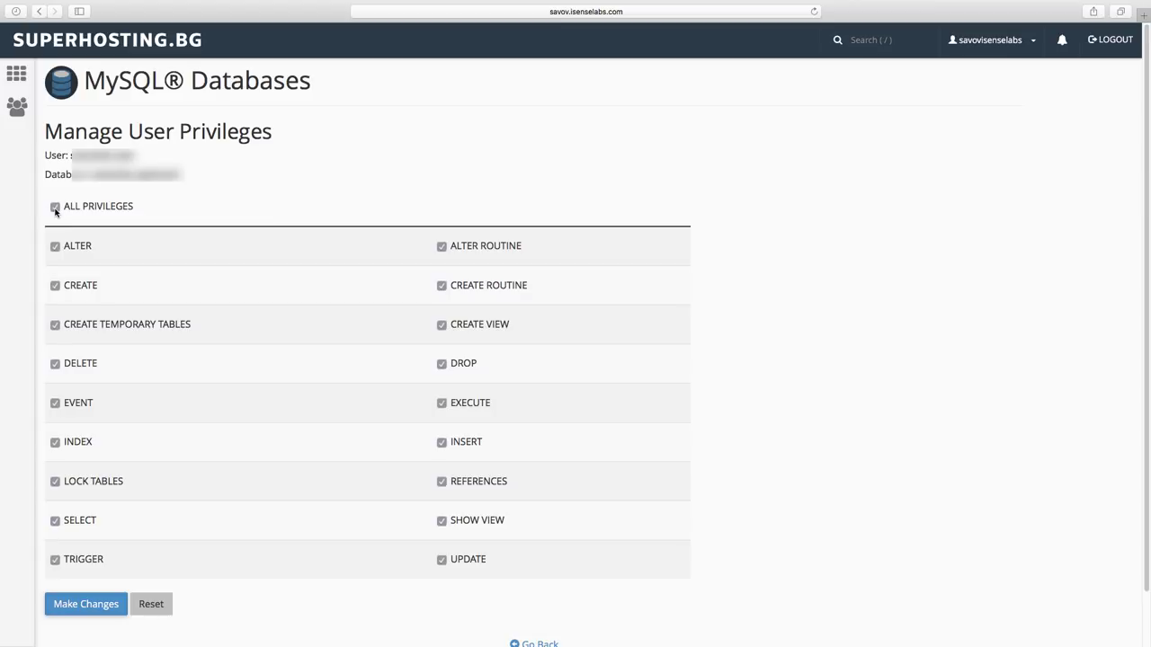
click(88, 610)
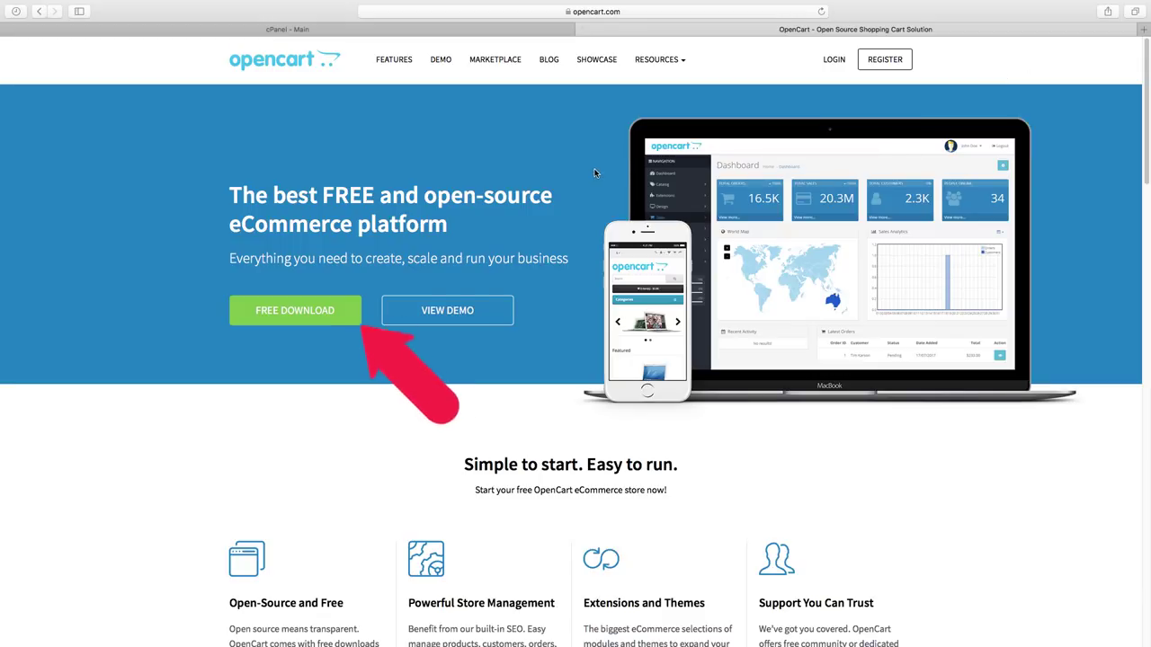
- Download the self-hosted OpenCart 3.0.2.0 package from the opencart.com website
click(294, 324)
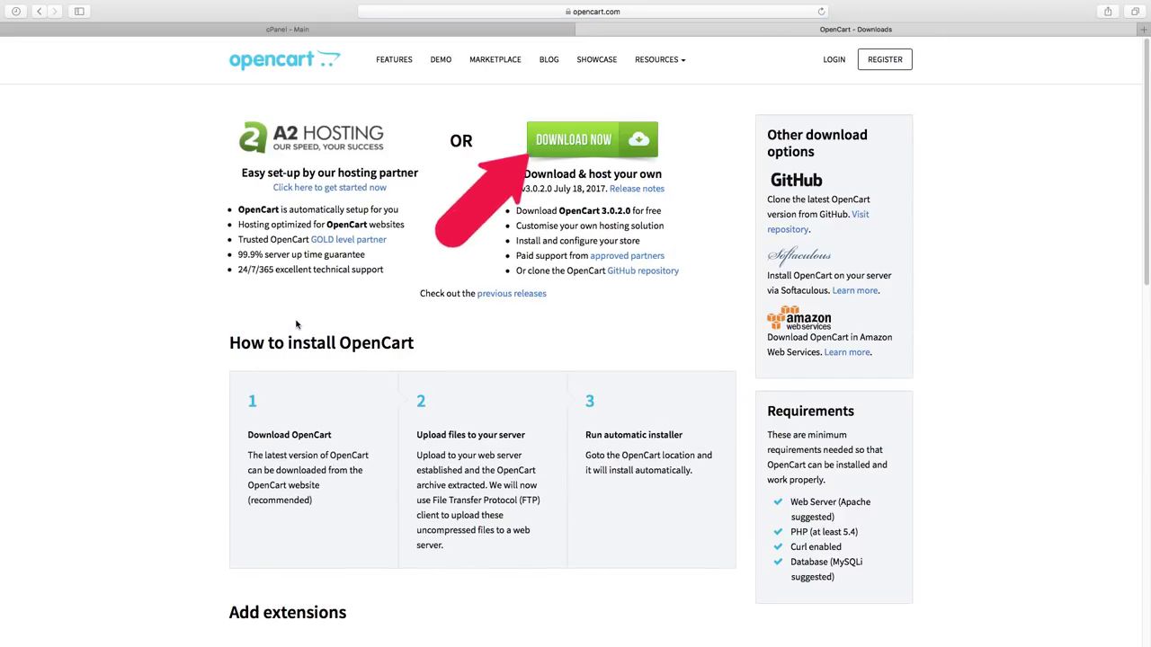
click(580, 141)
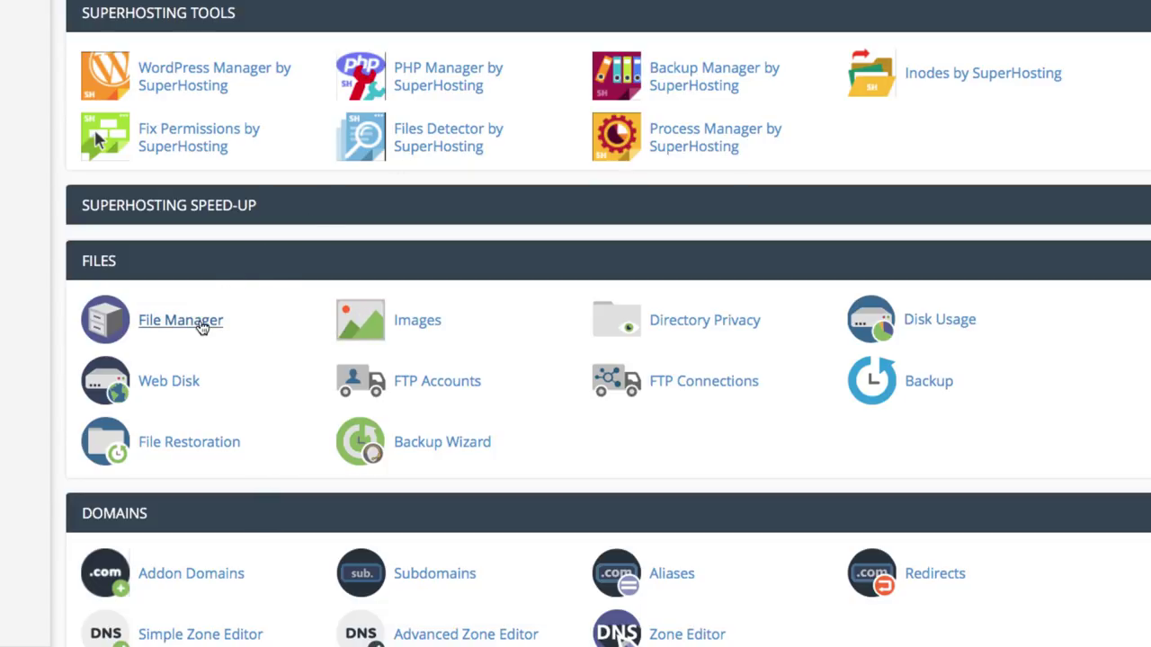
- In cPanel's File Manager, create a new folder named opencart inside public_html
click(201, 325)
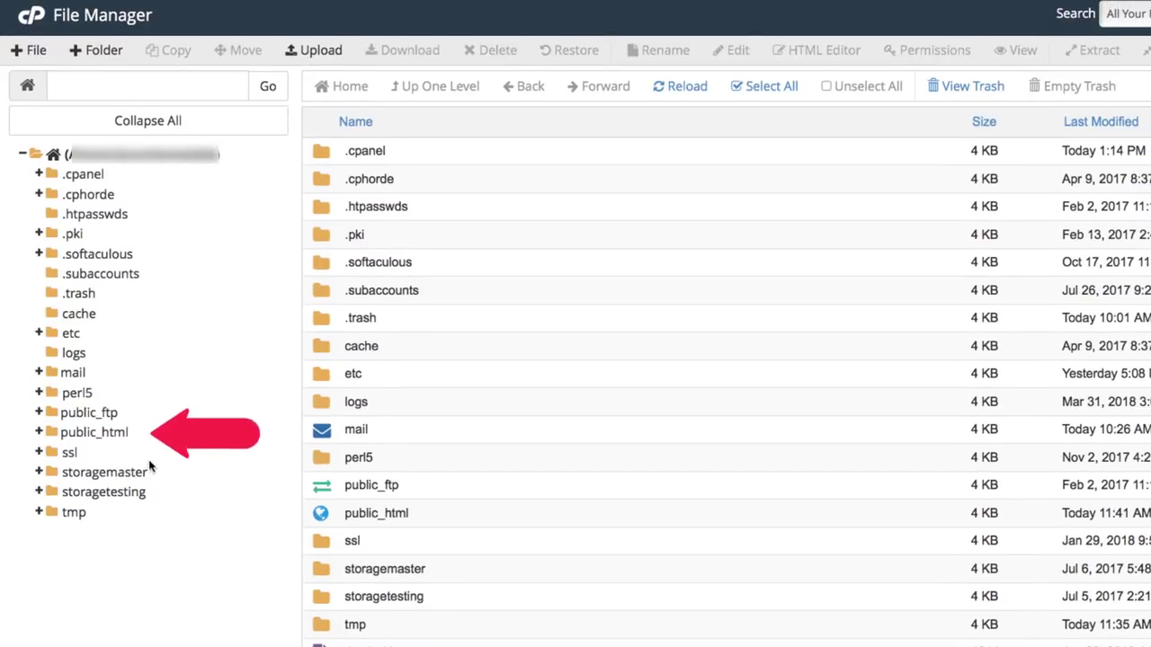
click(122, 434)
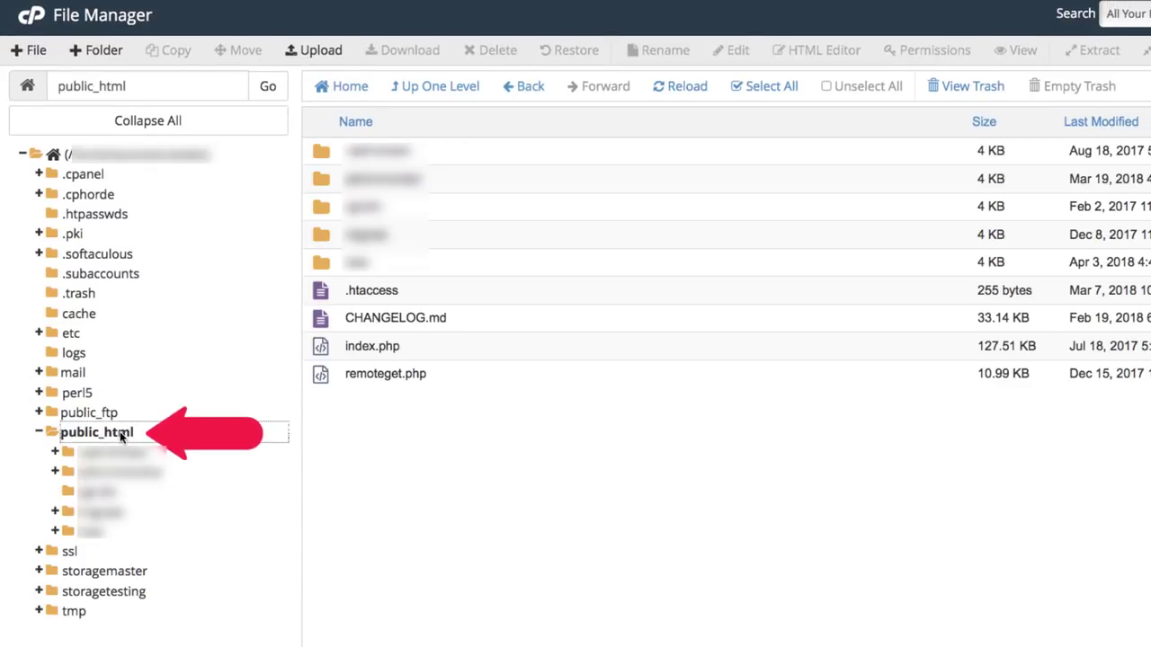
click(373, 426)
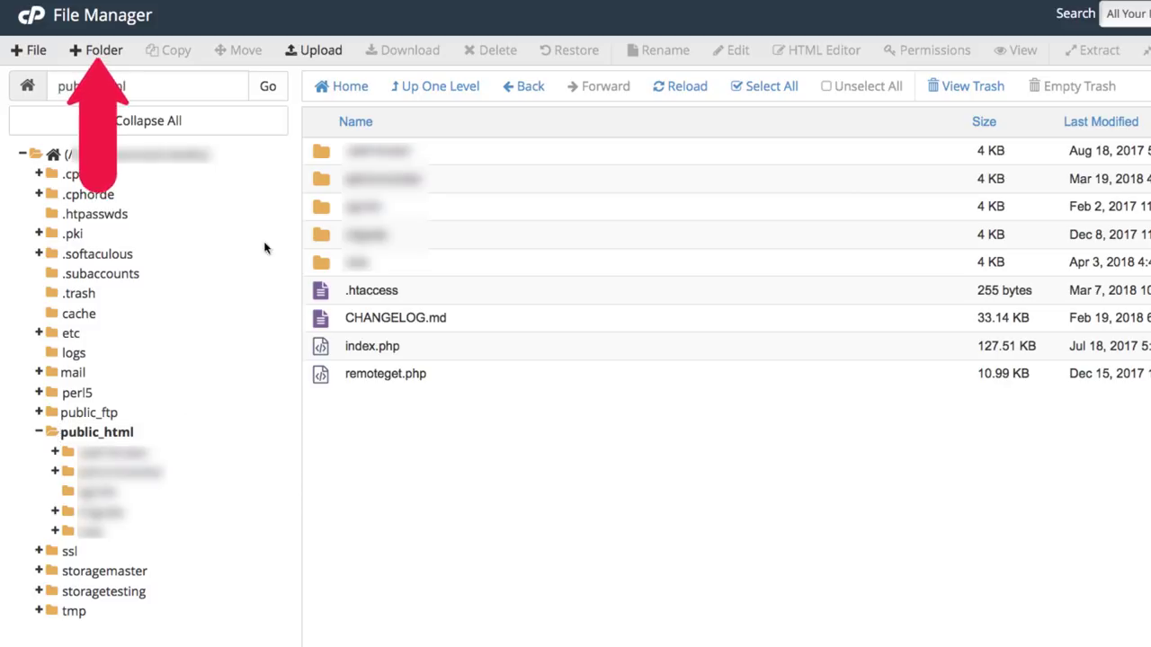
click(96, 52)
text(o)
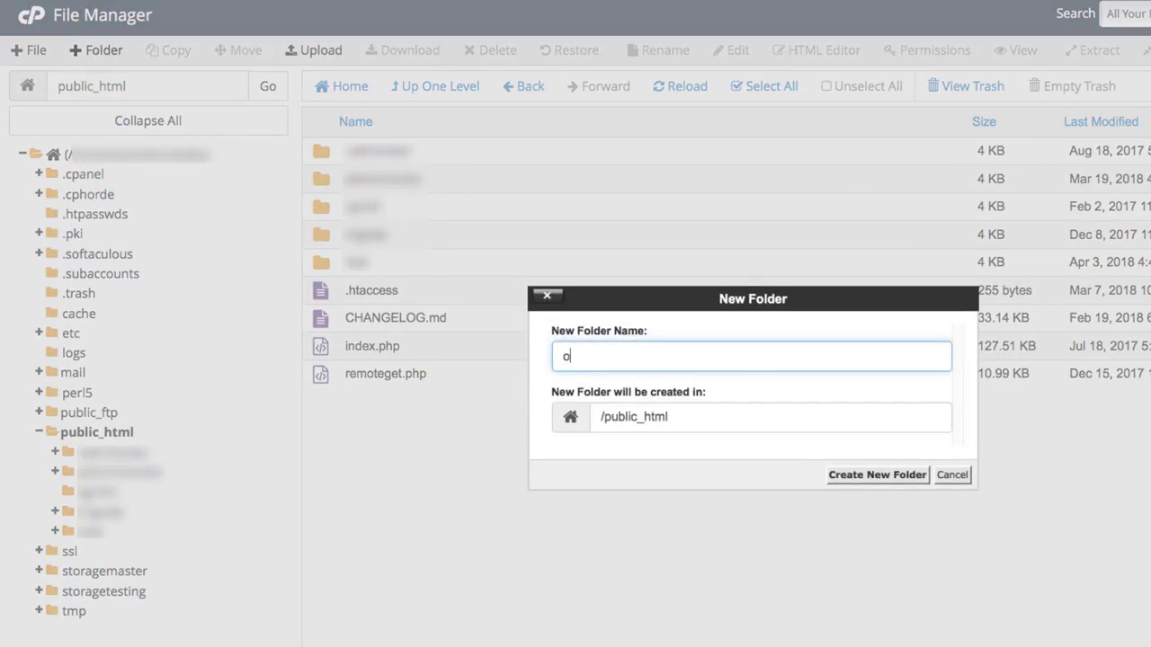
text(pencart)
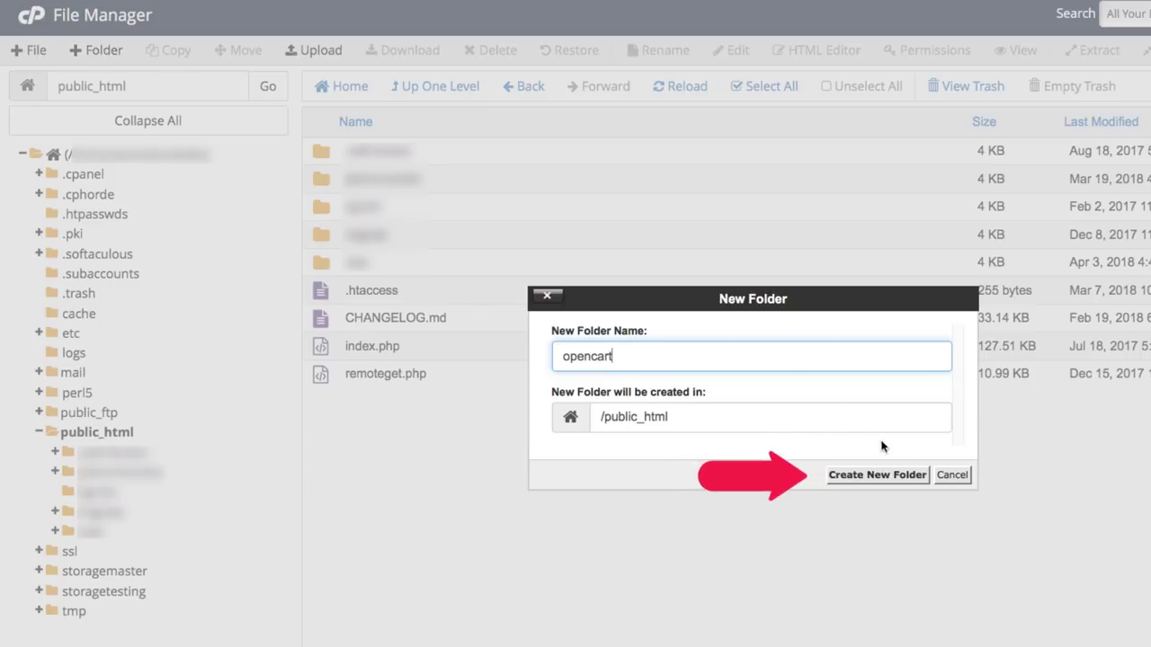
click(878, 475)
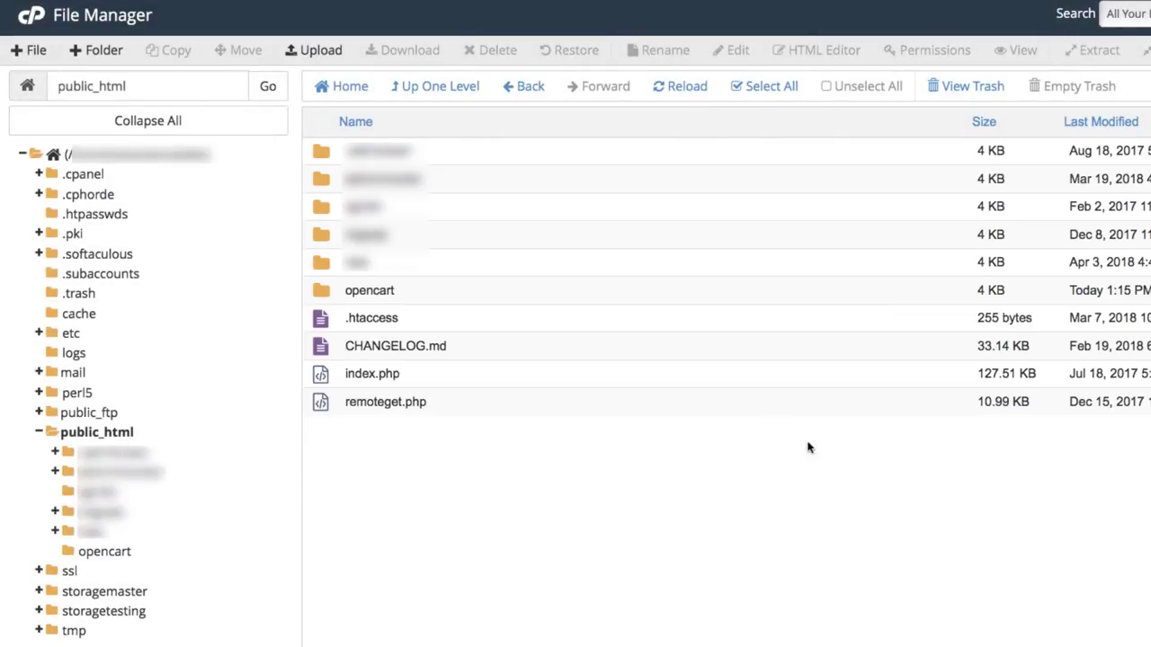
- Upload 3.0.2.0-OpenCart.zip from Downloads into the public_html/opencart folder and return to that folder
double_click(470, 291)
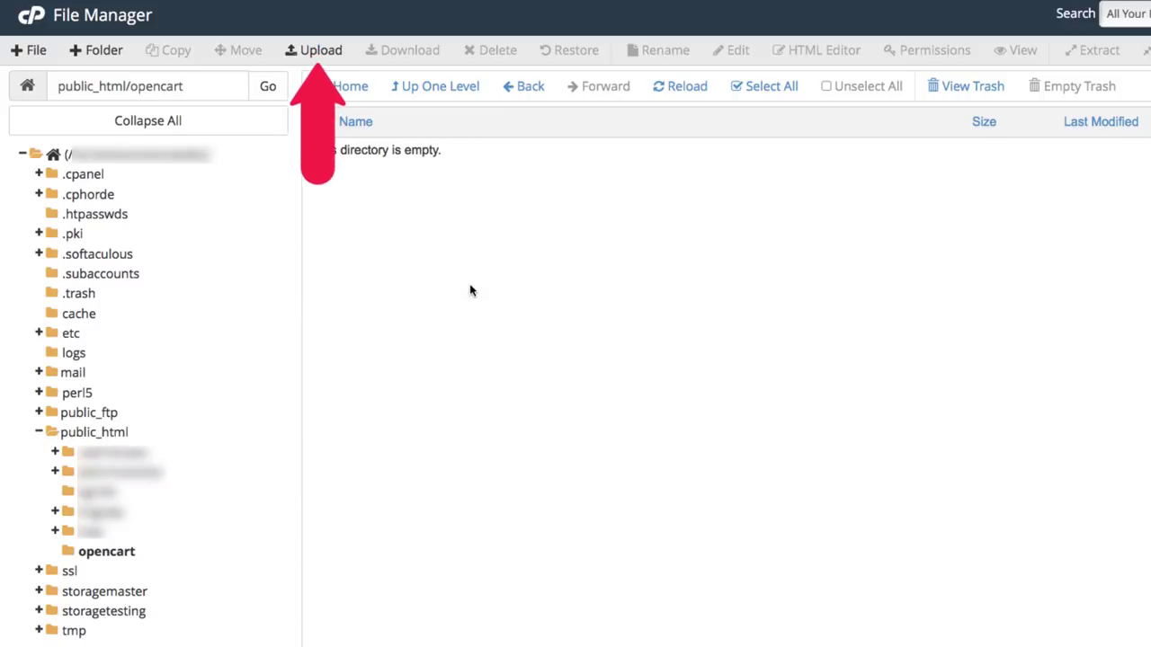
click(319, 52)
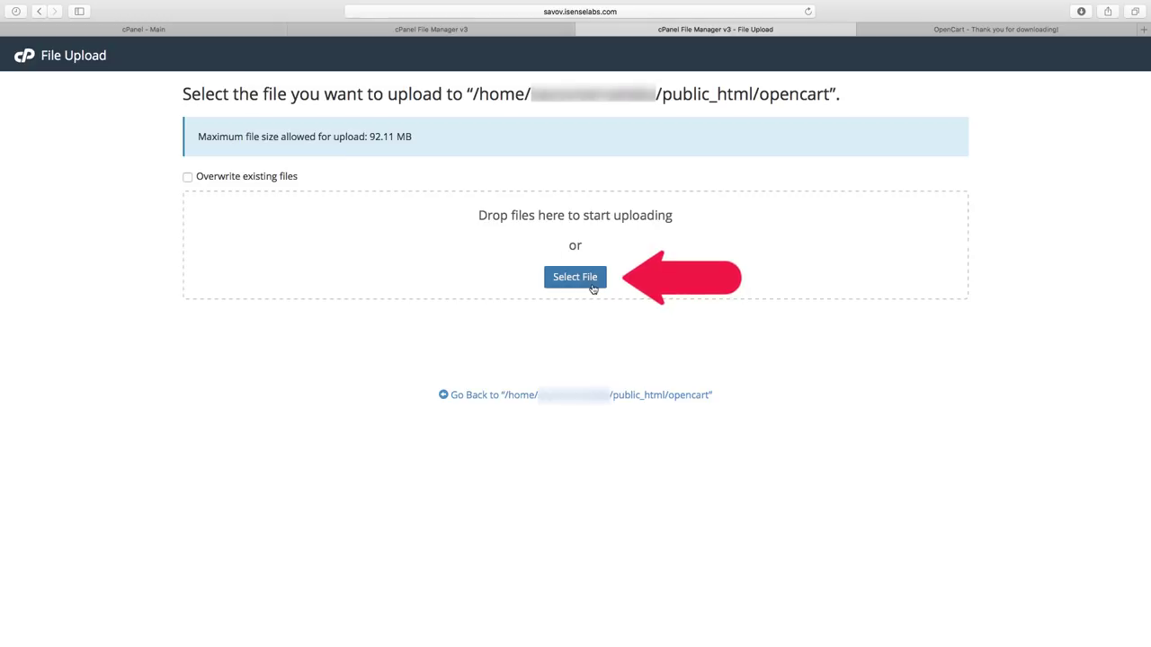
click(573, 282)
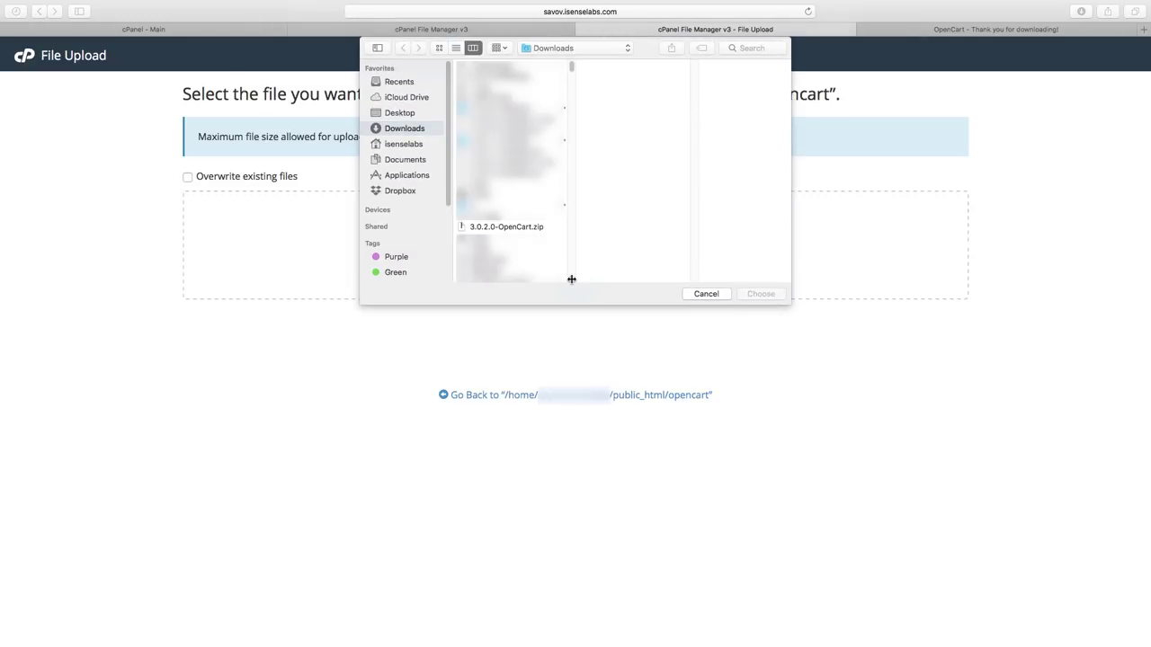
click(522, 230)
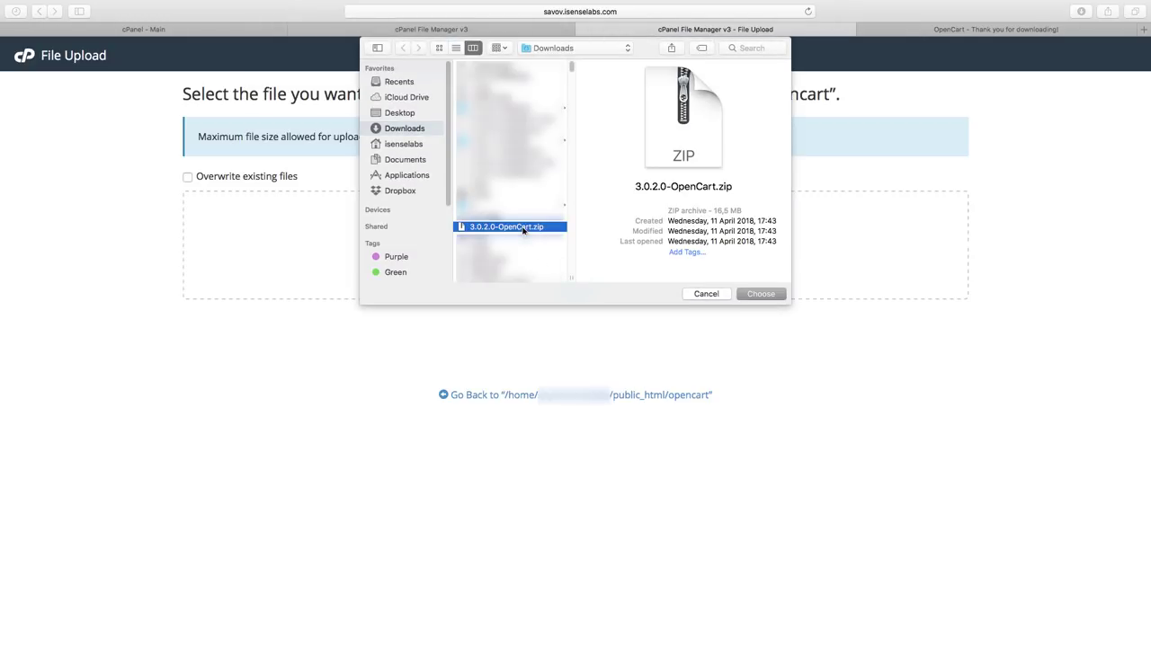
click(764, 294)
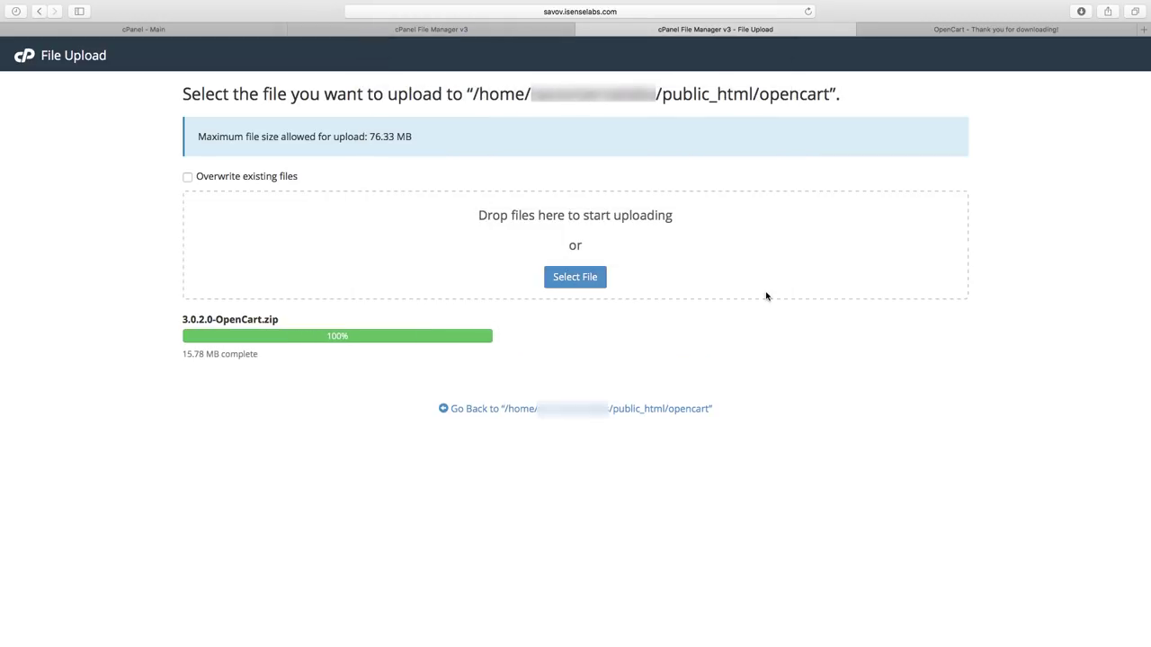
click(610, 412)
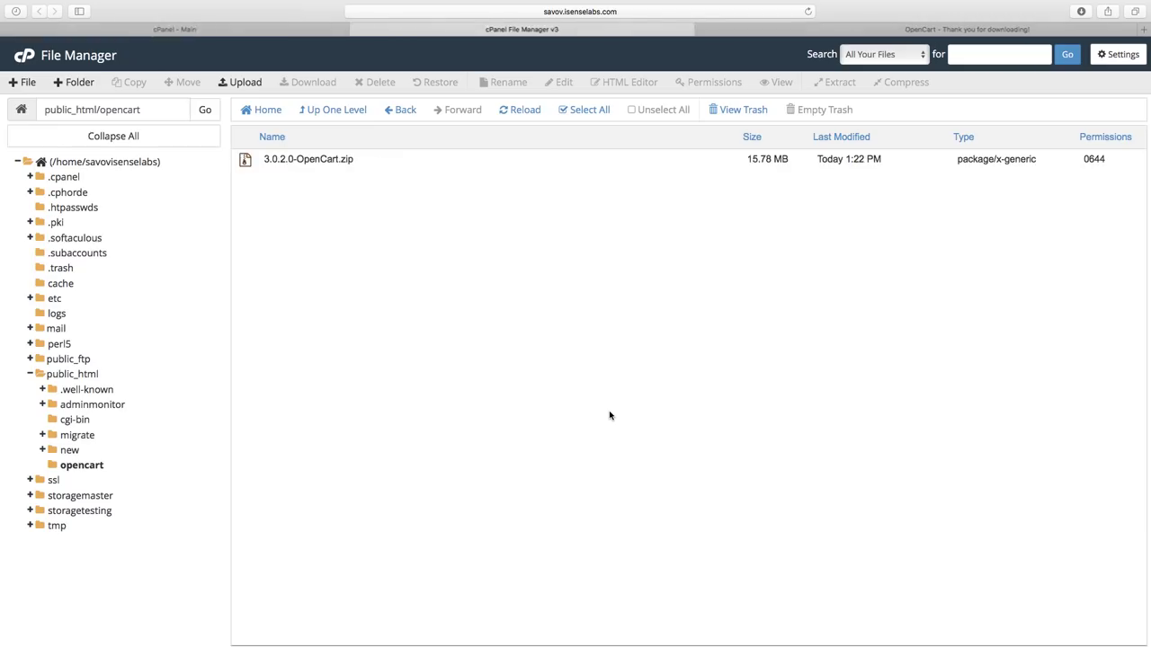
- Extract the 3.0.2.0-OpenCart.zip archive into /public_html/opencart
click(343, 160)
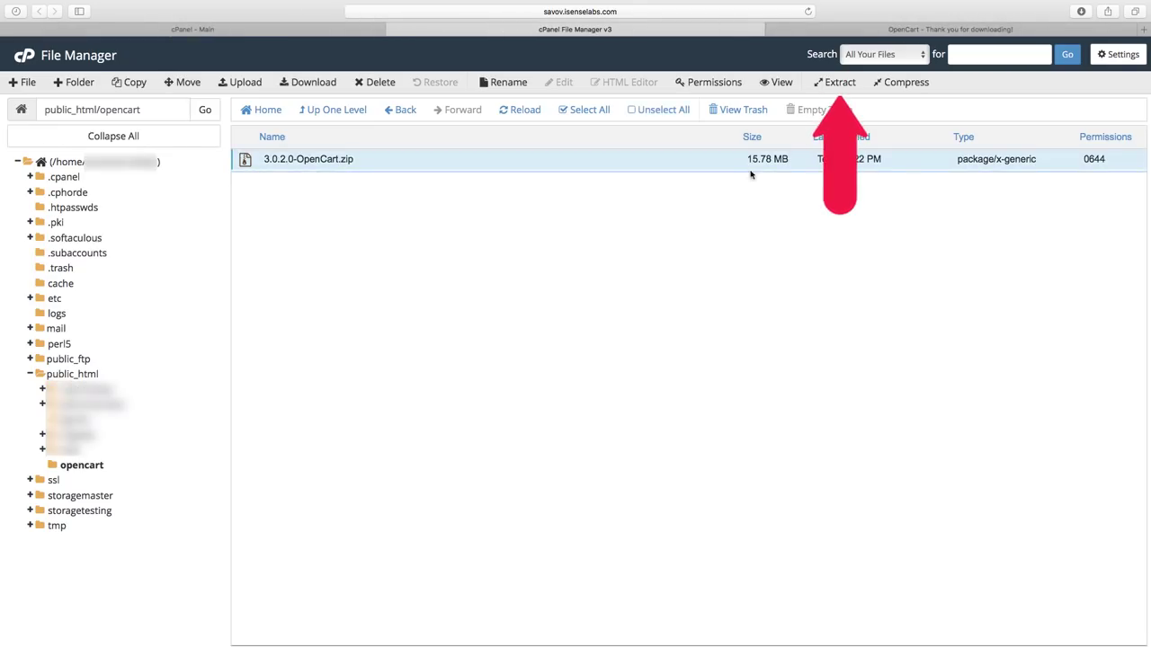
click(829, 83)
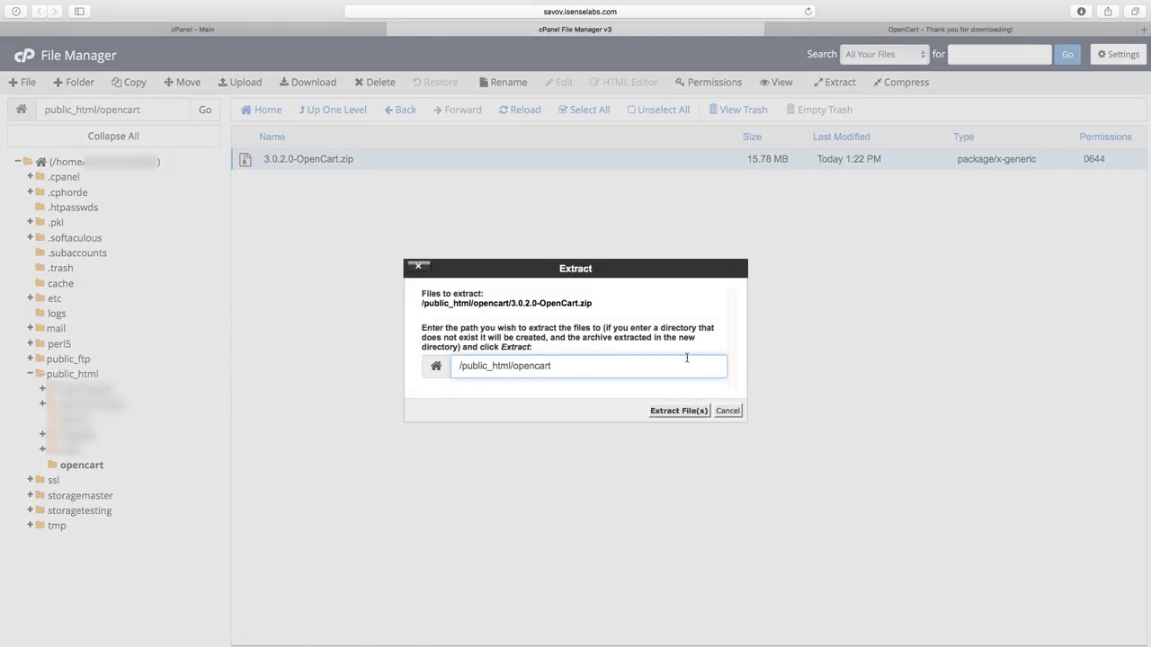
click(679, 411)
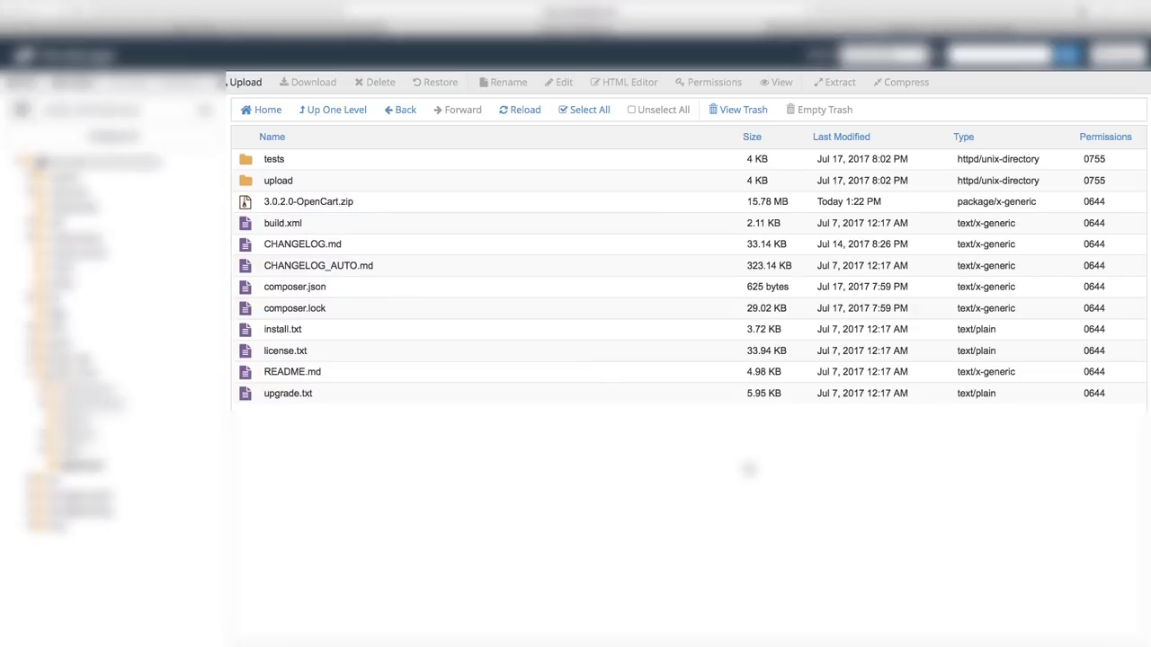
- Move the zip archive and all loose files from build.xml to upgrade.txt in the opencart folder to the trash
click(538, 207)
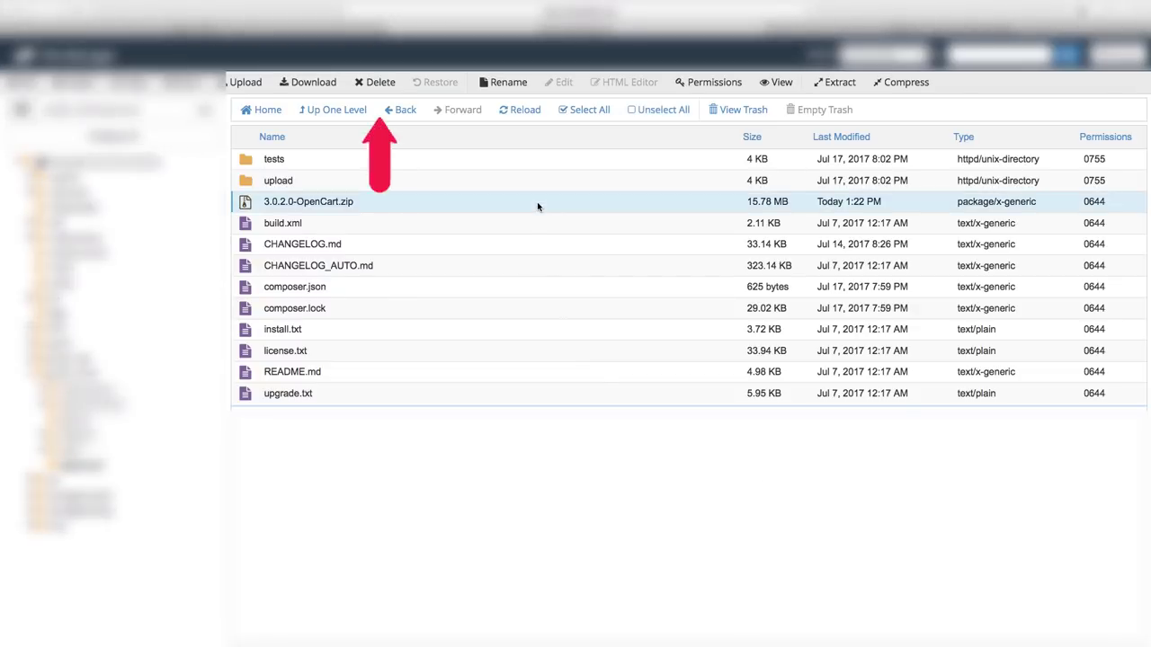
shift+click(477, 393)
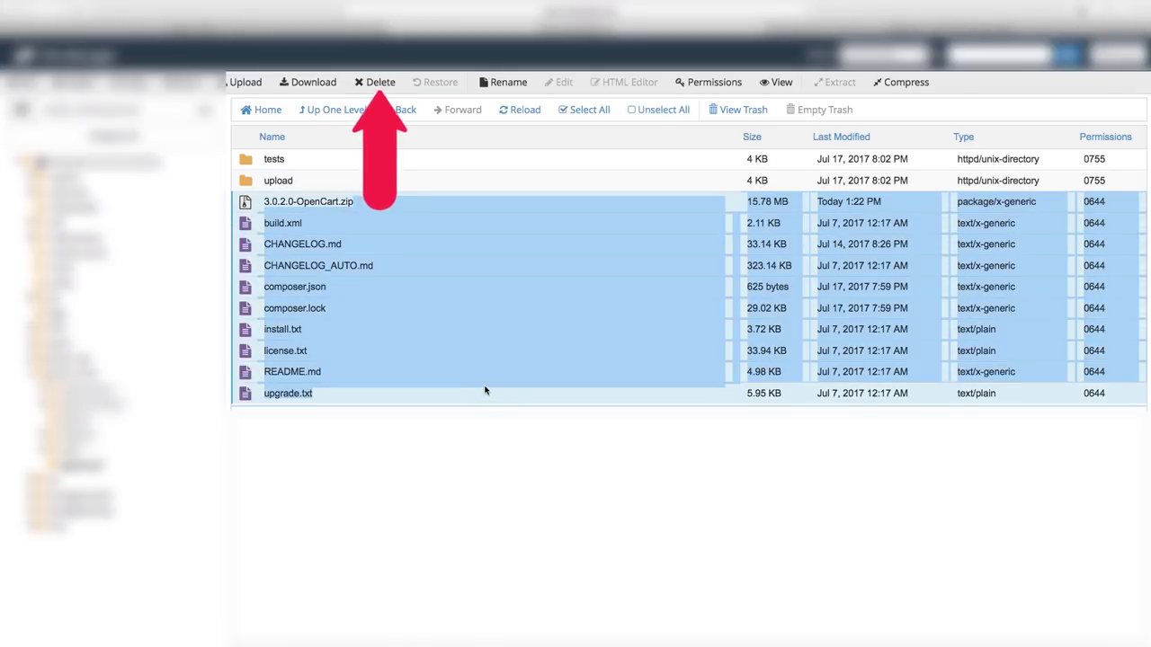
click(378, 83)
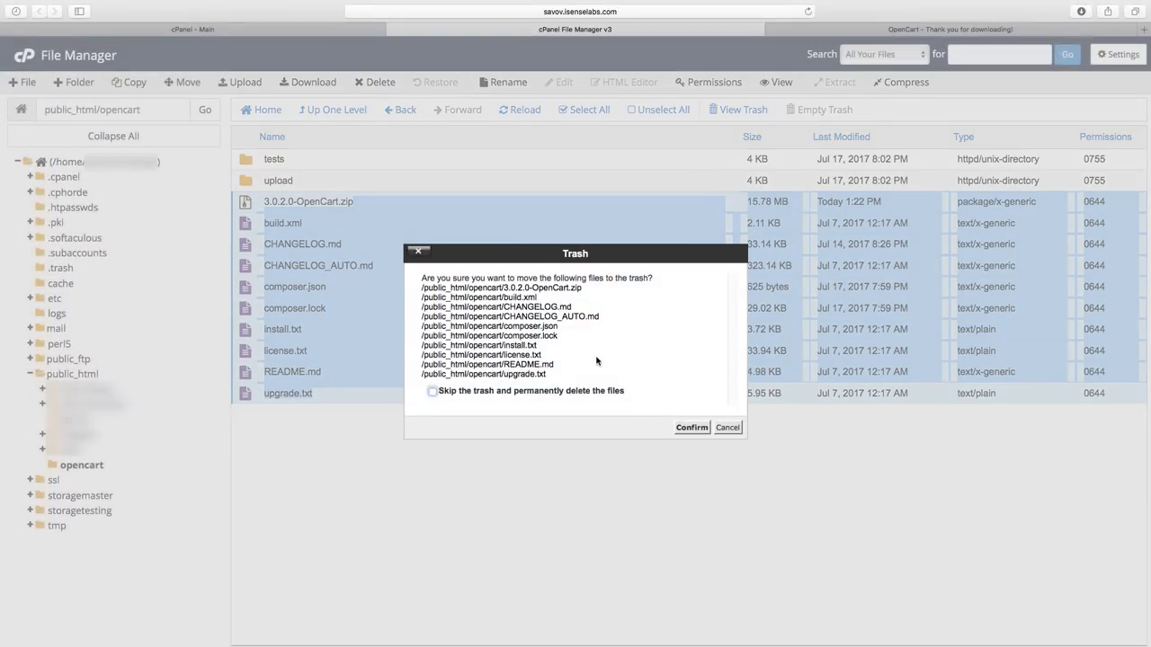
click(688, 428)
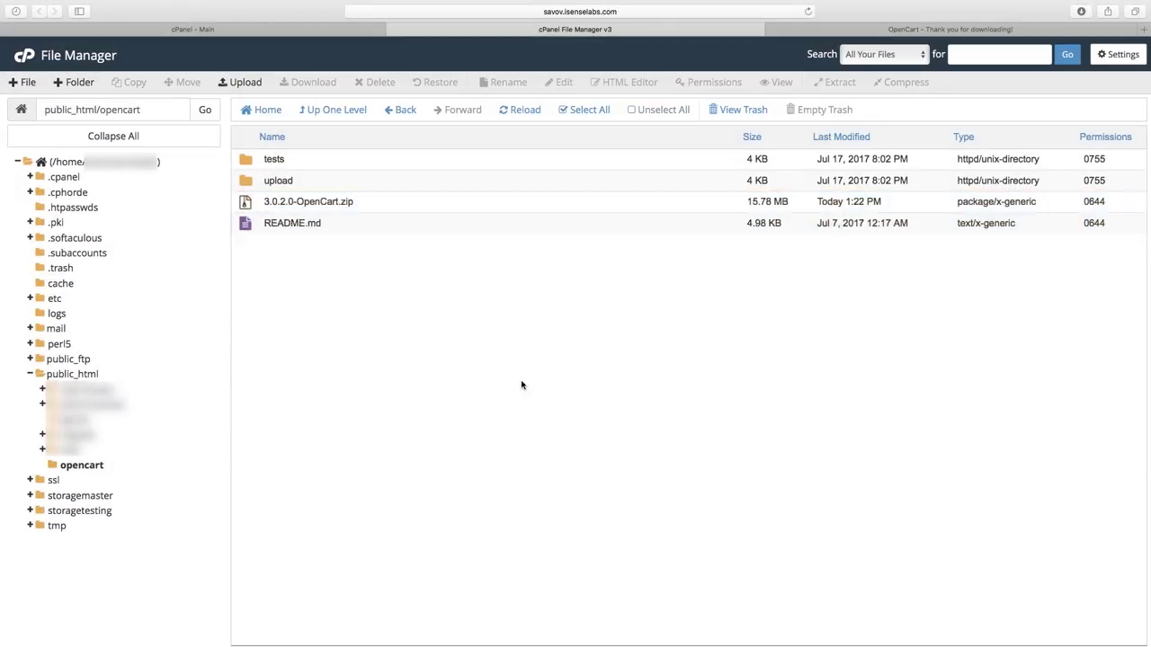
- Move the tests folder in public_html/opencart to the trash
click(297, 165)
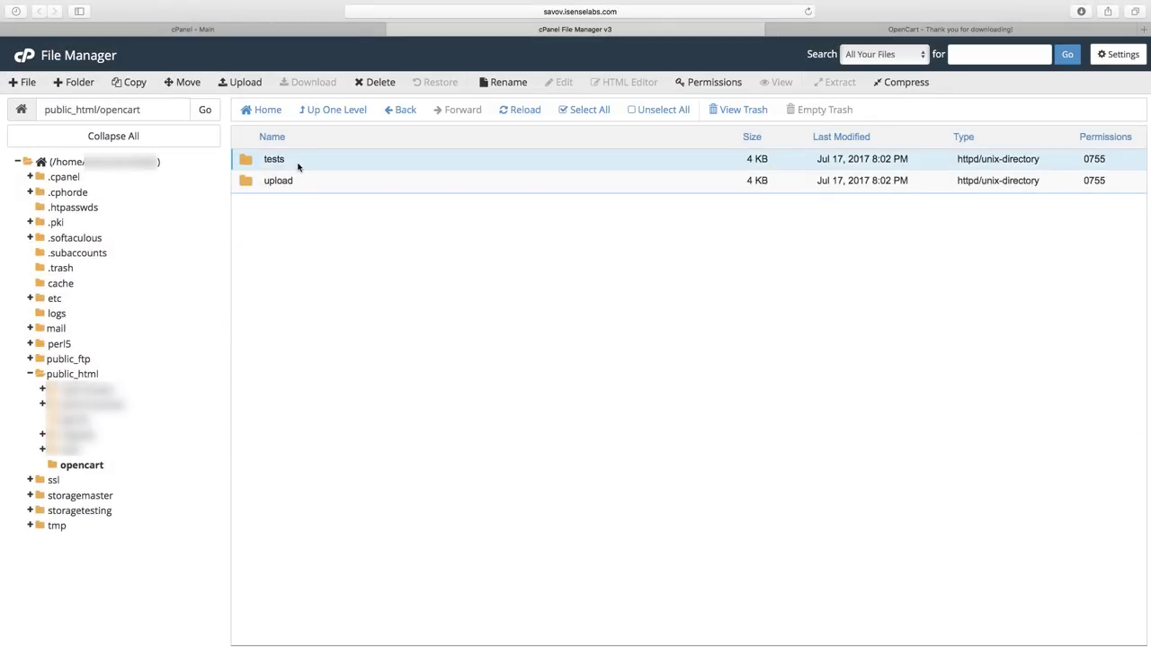
click(375, 83)
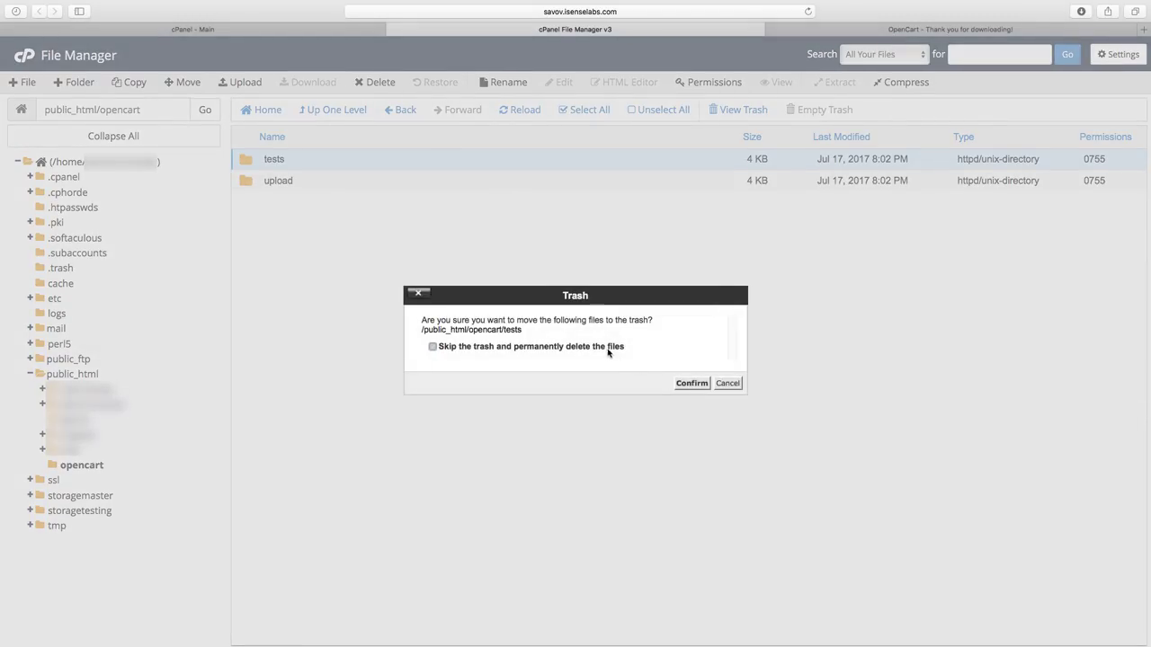
click(691, 384)
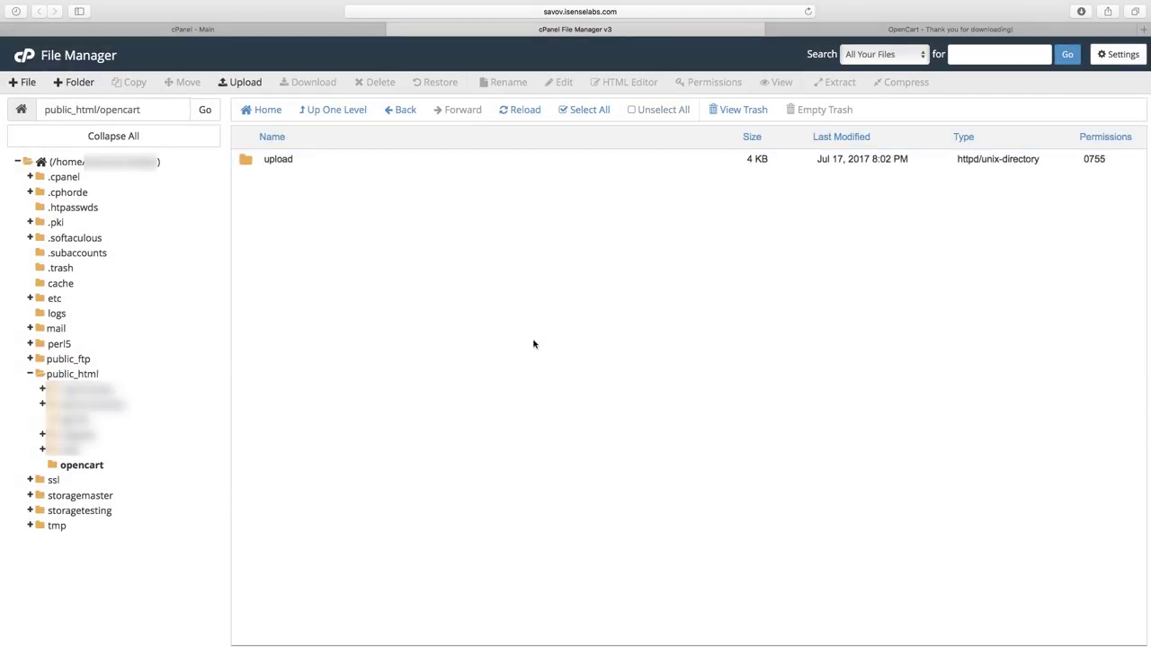
- In the upload folder, rename .htaccess.txt to .htaccess
double_click(336, 163)
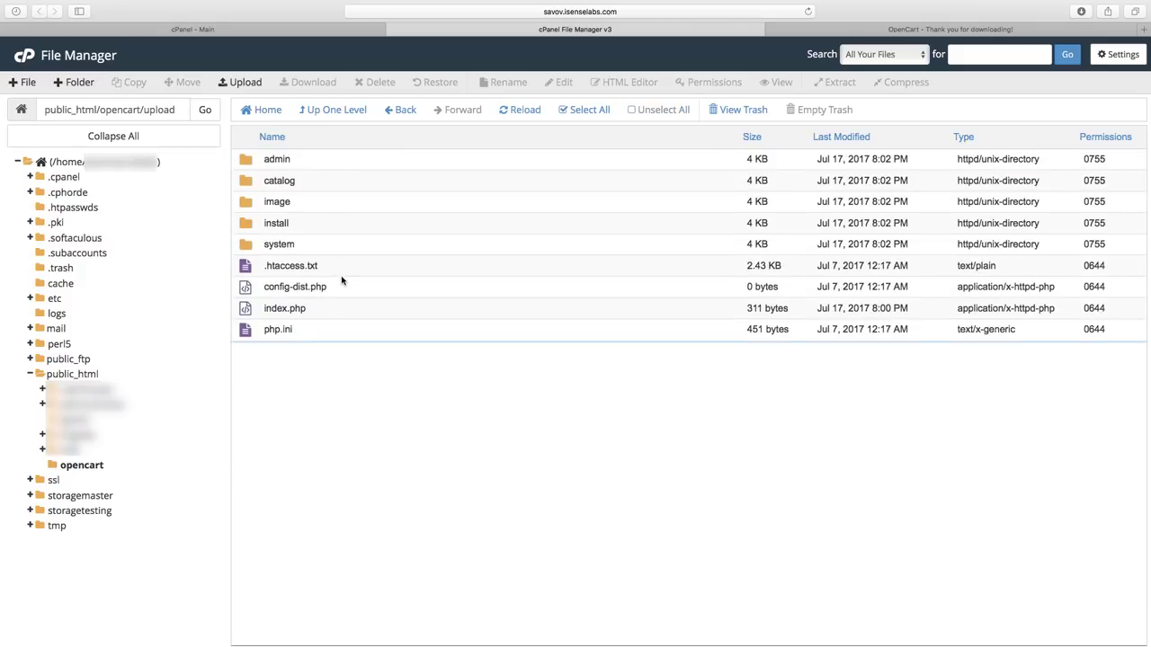
right_click(343, 269)
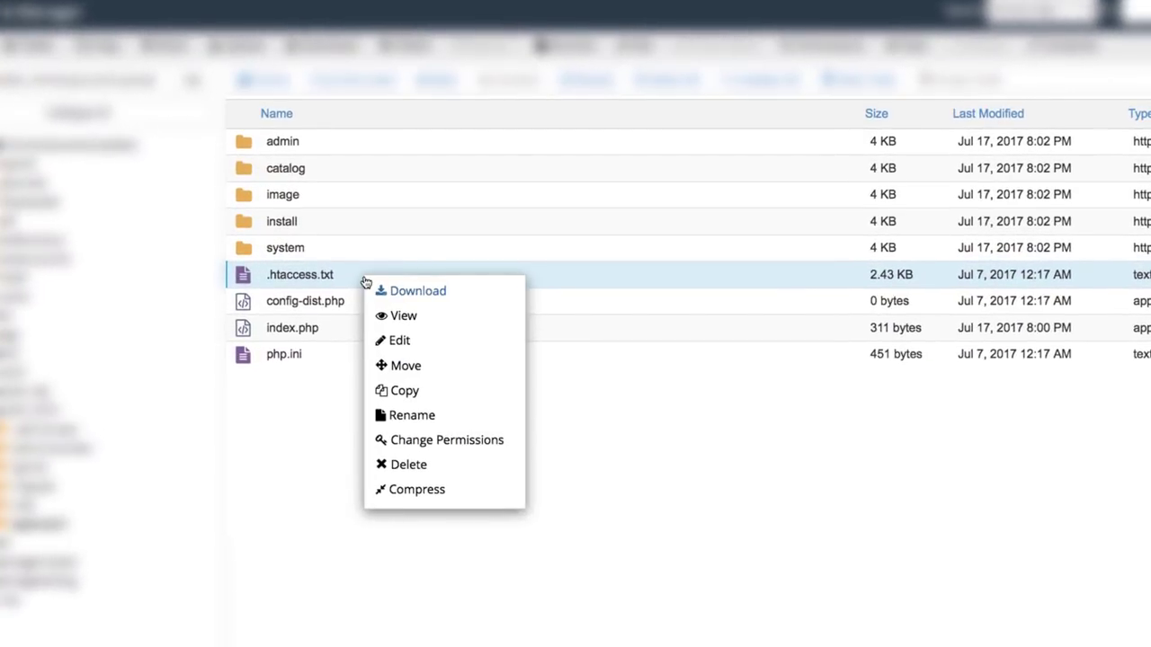
click(423, 416)
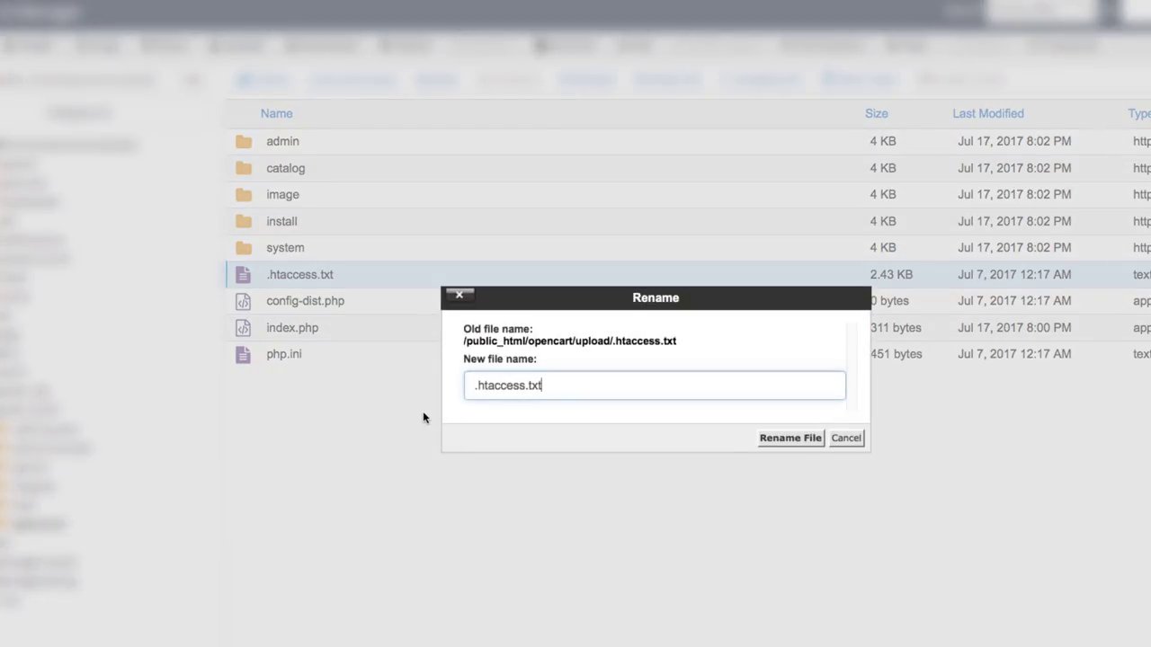
key(BackSpace)
key(BackSpace)
key(BackSpace)
key(BackSpace)
click(784, 440)
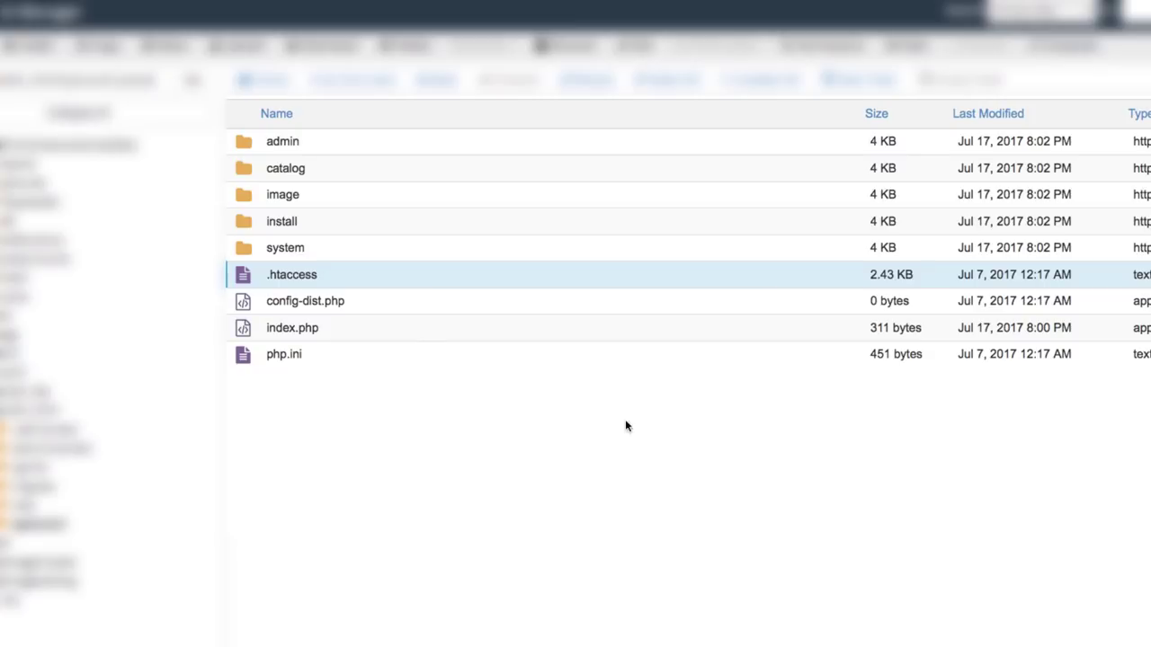
- Rename config-dist.php in the upload folder to config.php
click(396, 306)
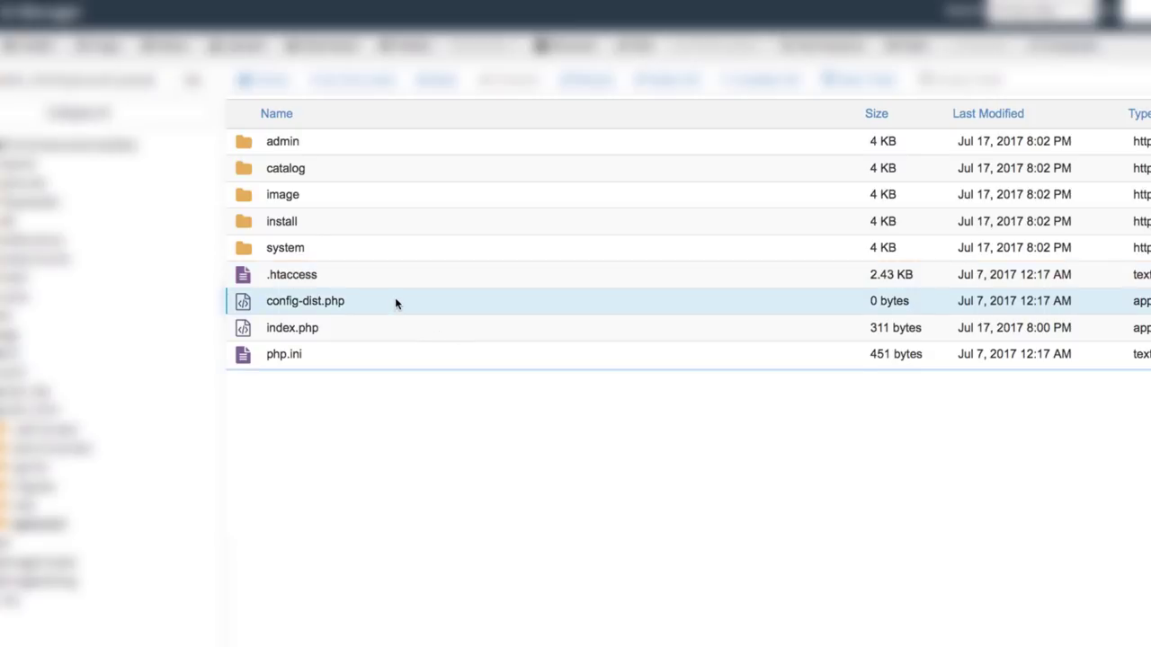
right_click(395, 303)
click(486, 441)
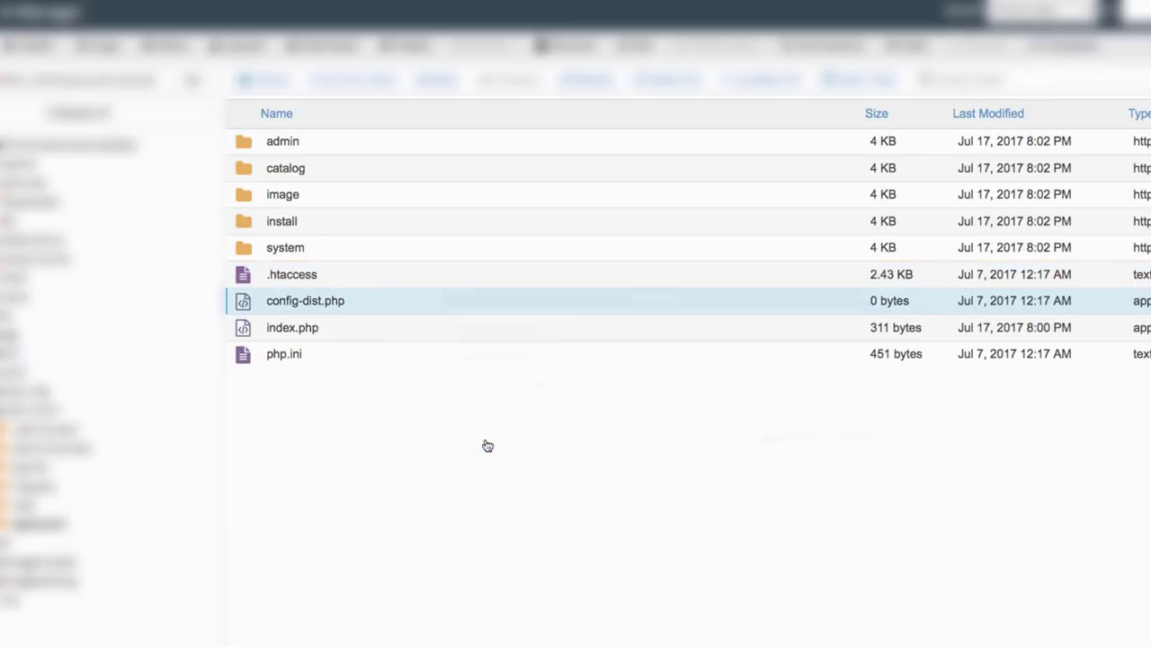
key(Left)
key(Left)
key(Left)
key(Left)
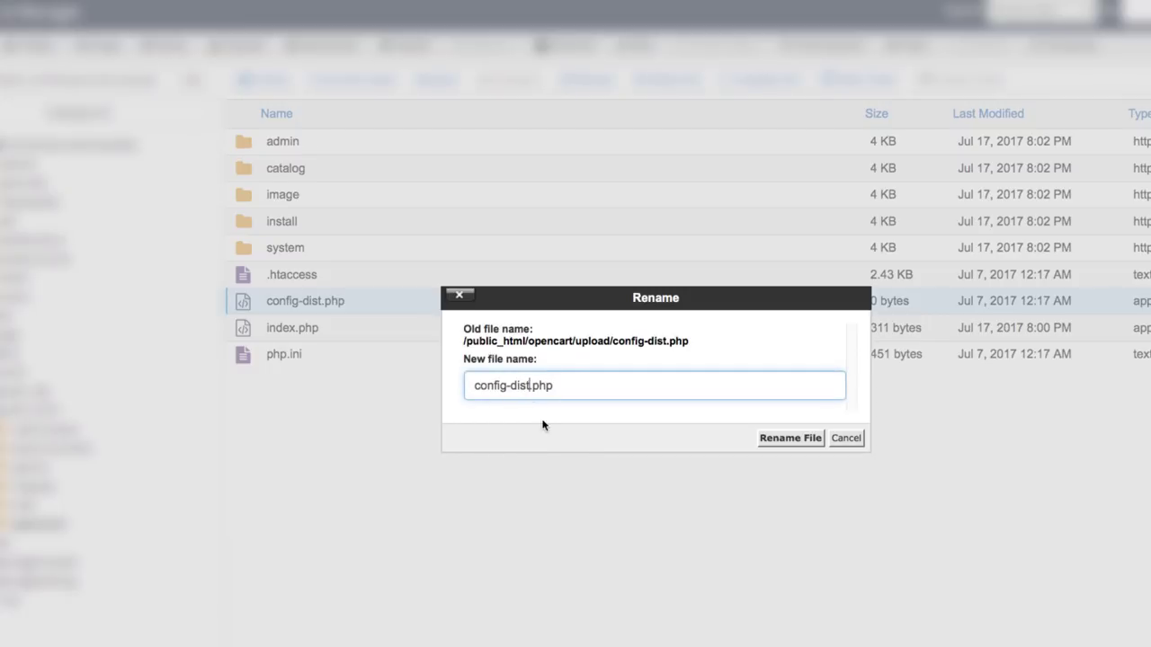
key(BackSpace)
key(BackSpace)
key(BackSpace)
key(BackSpace)
key(BackSpace)
click(775, 440)
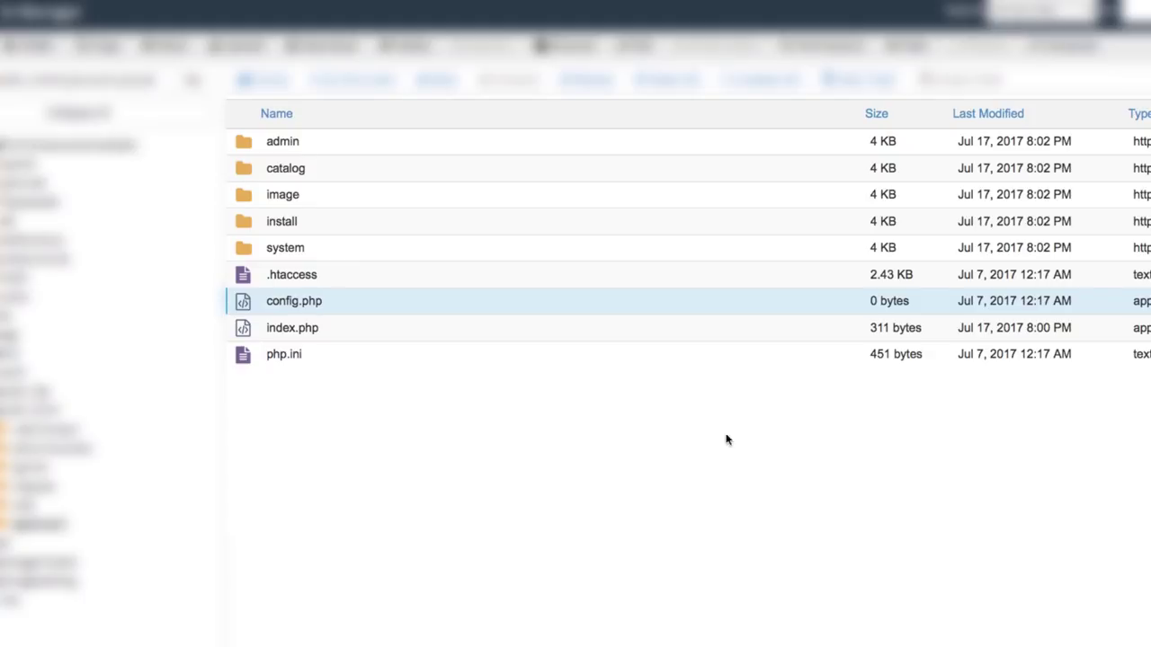
- In the upload/admin folder, rename config-dist.php to config.php
double_click(363, 144)
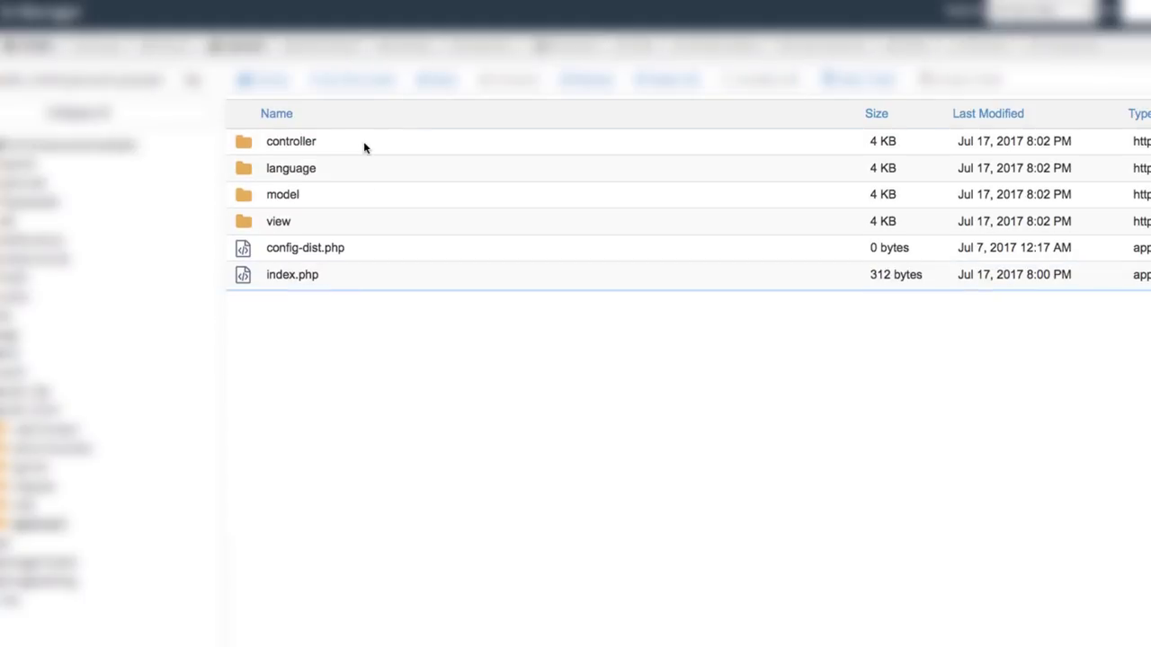
right_click(385, 250)
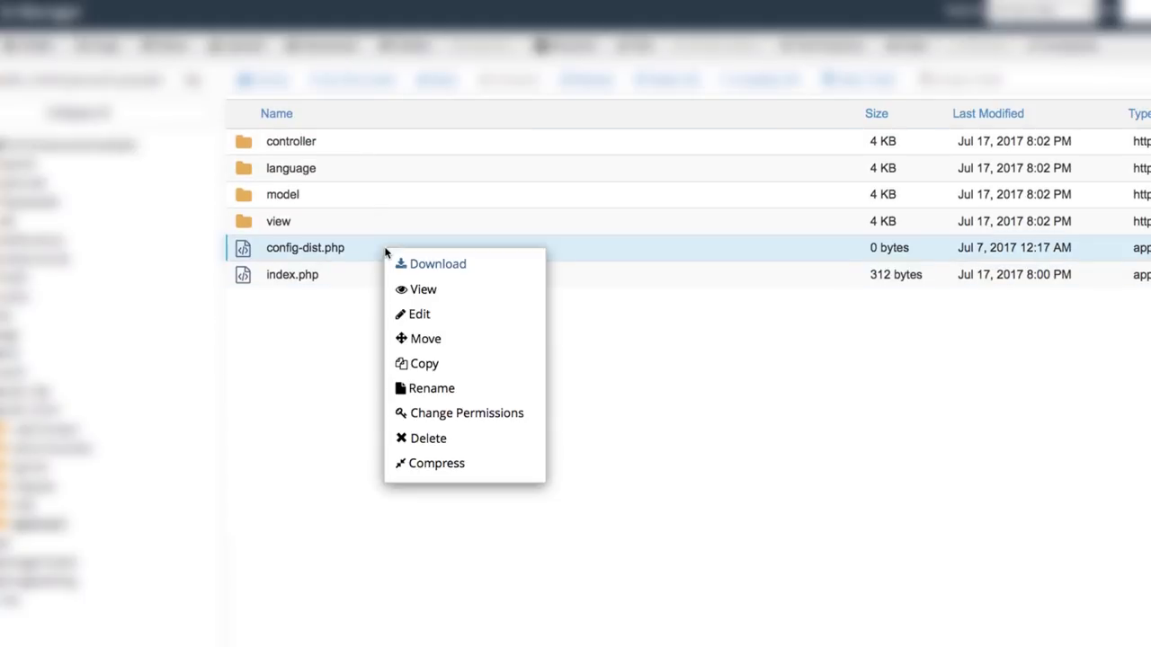
click(470, 386)
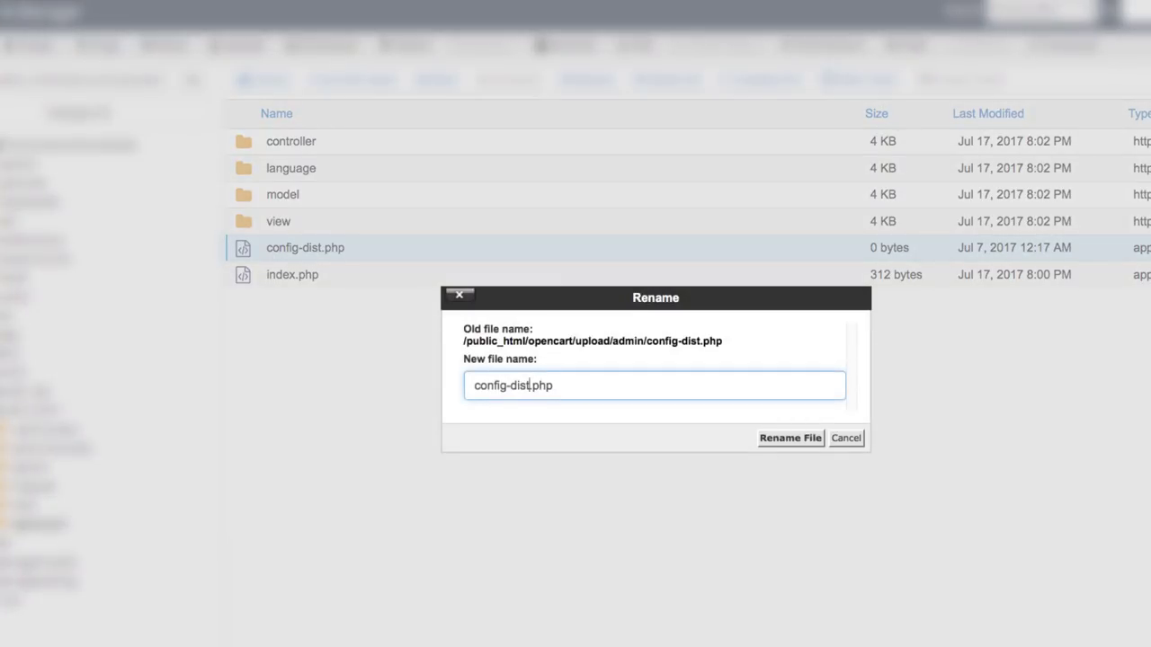
key(BackSpace)
key(BackSpace)
key(BackSpace)
key(BackSpace)
key(BackSpace)
key(Return)
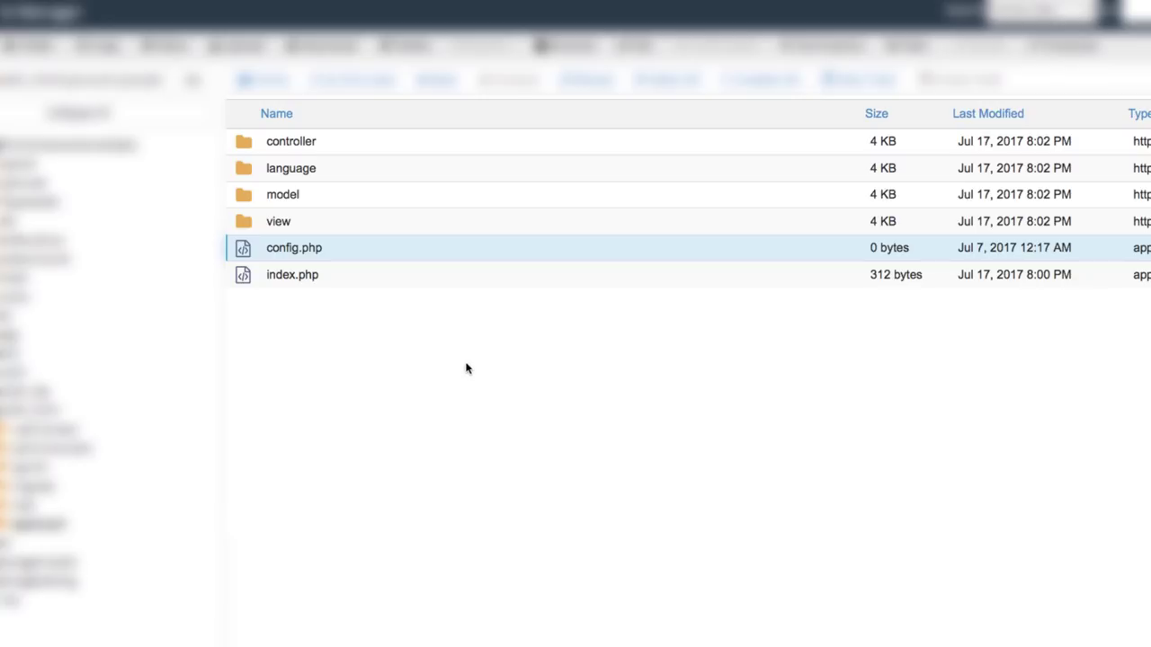
- Move all folders and files from admin to php.ini out of the upload folder into public_html/opencart
click(351, 81)
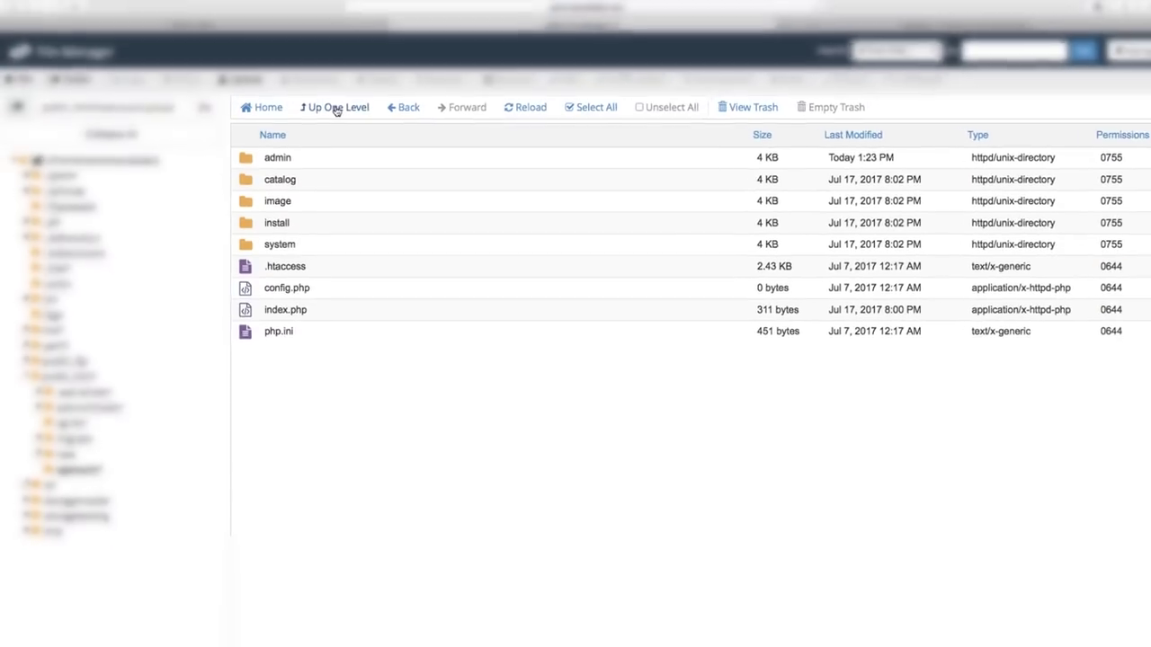
click(329, 160)
drag(328, 182, 331, 303)
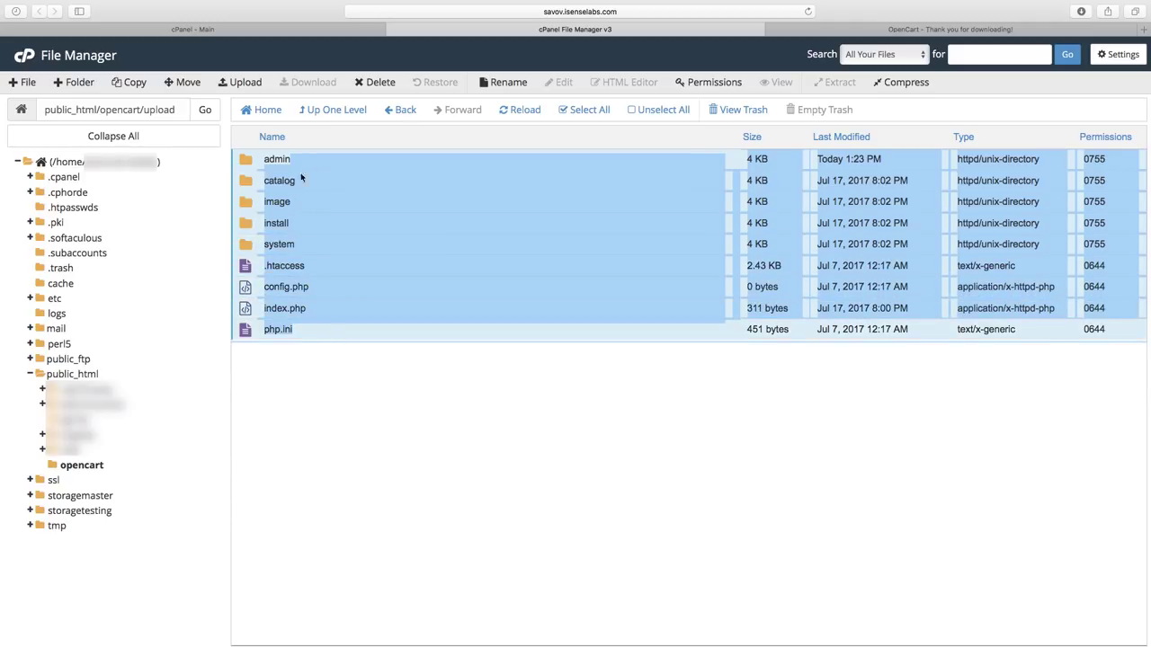
drag(311, 160, 107, 466)
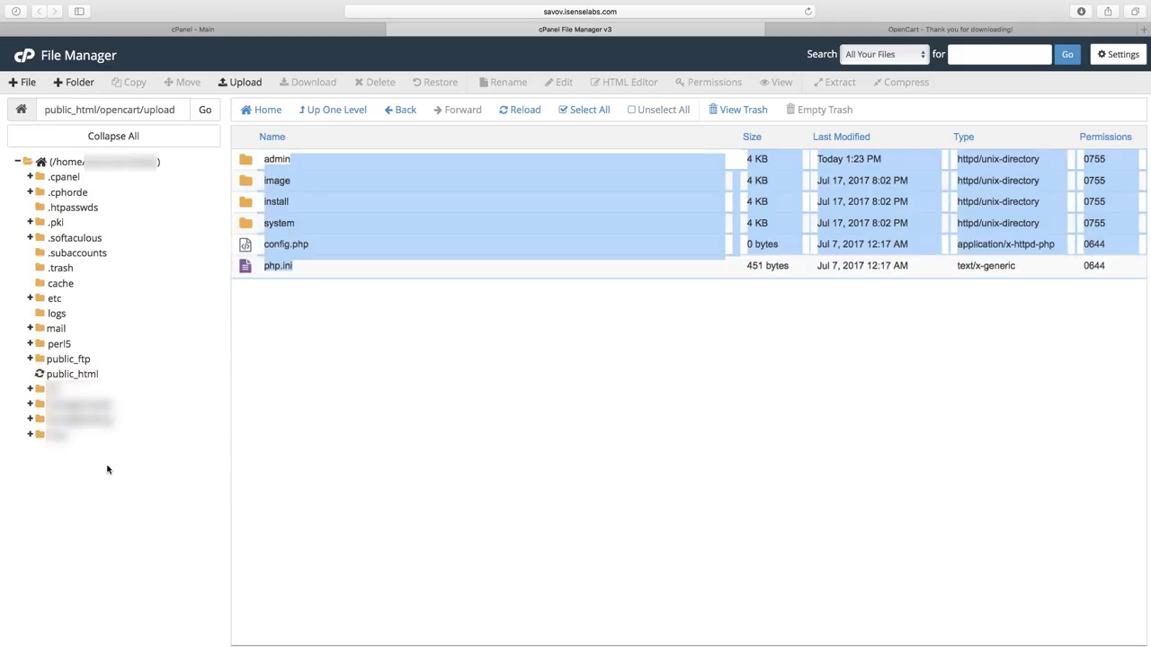
- Return to public_html/opencart and move the upload folder to the trash
click(334, 112)
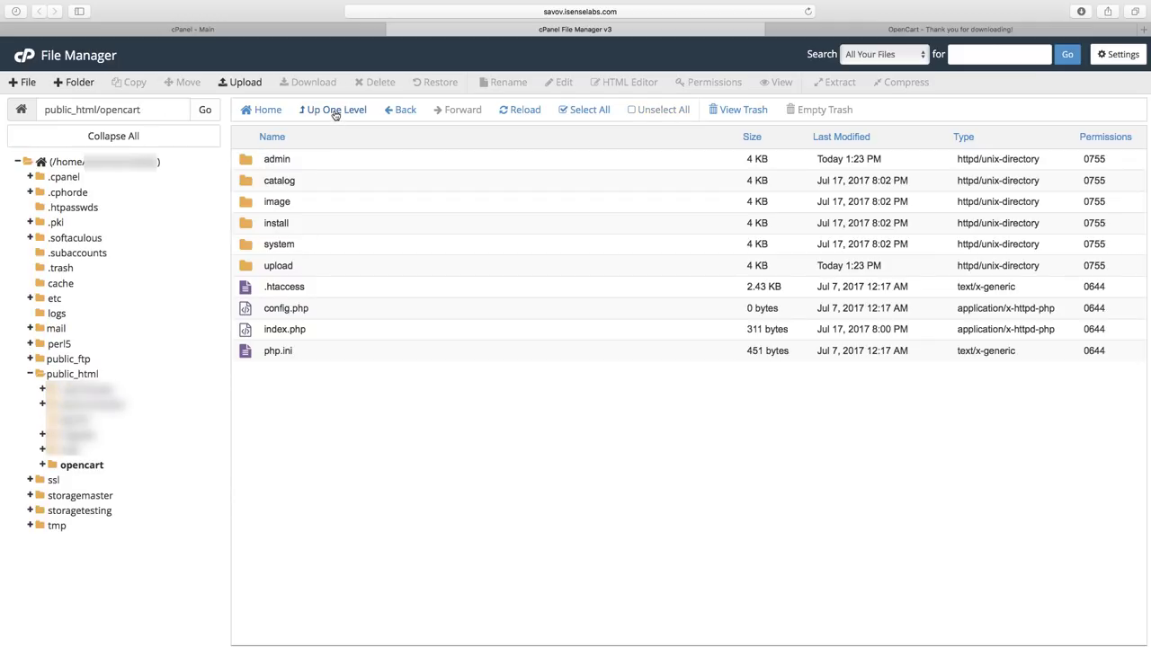
click(322, 271)
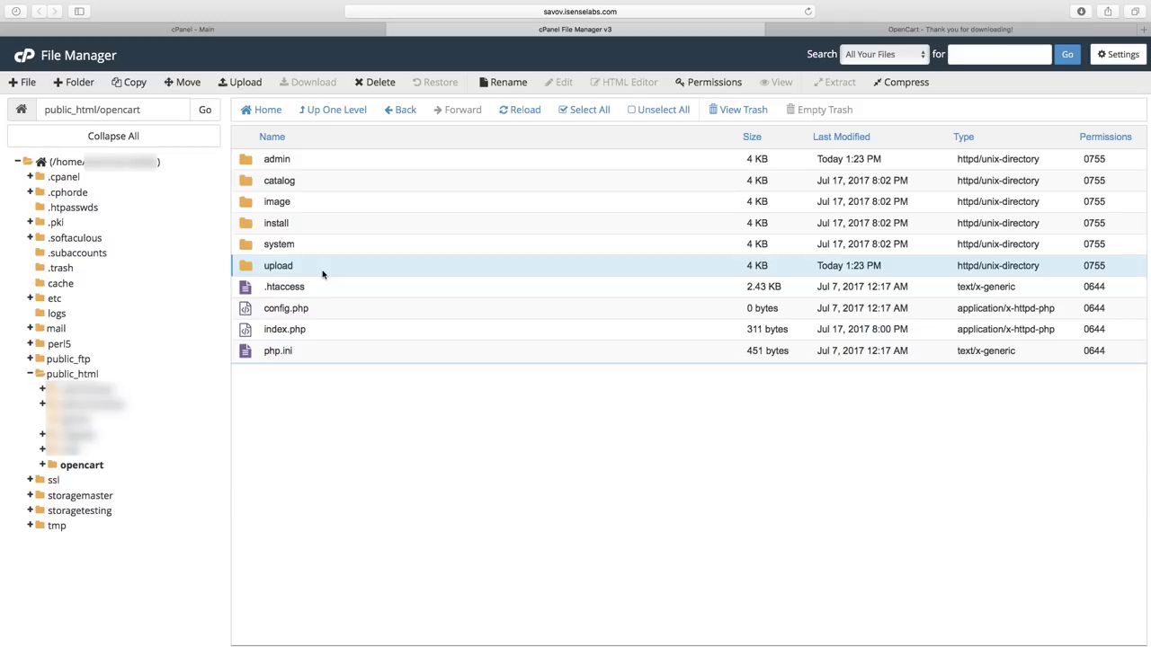
click(372, 84)
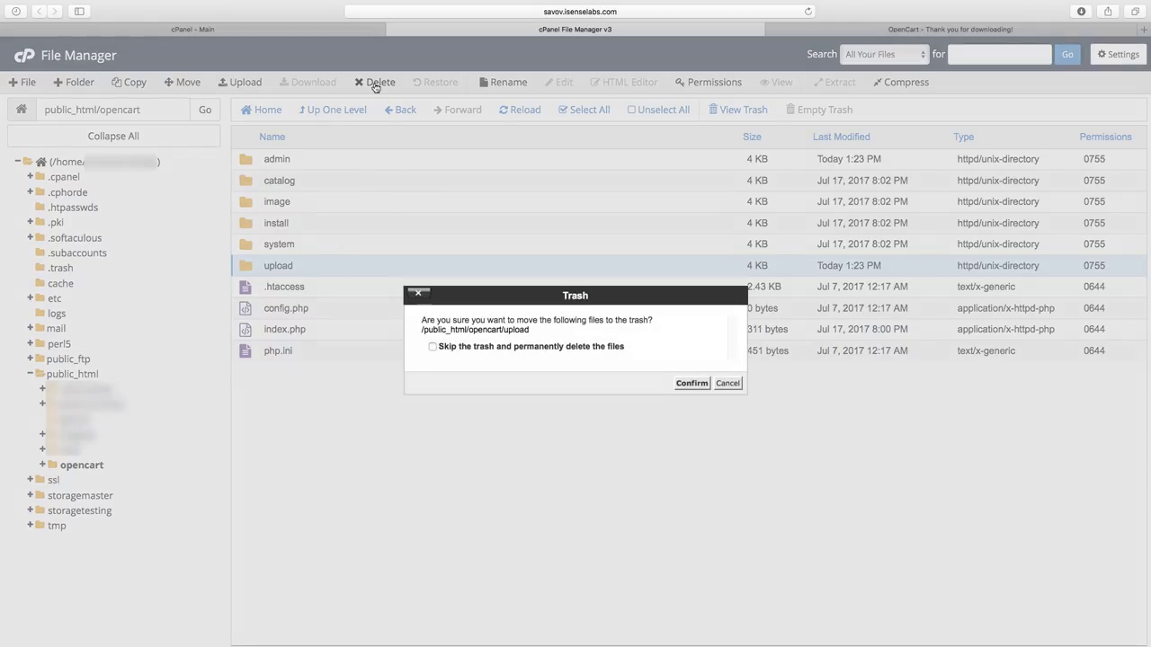
click(692, 387)
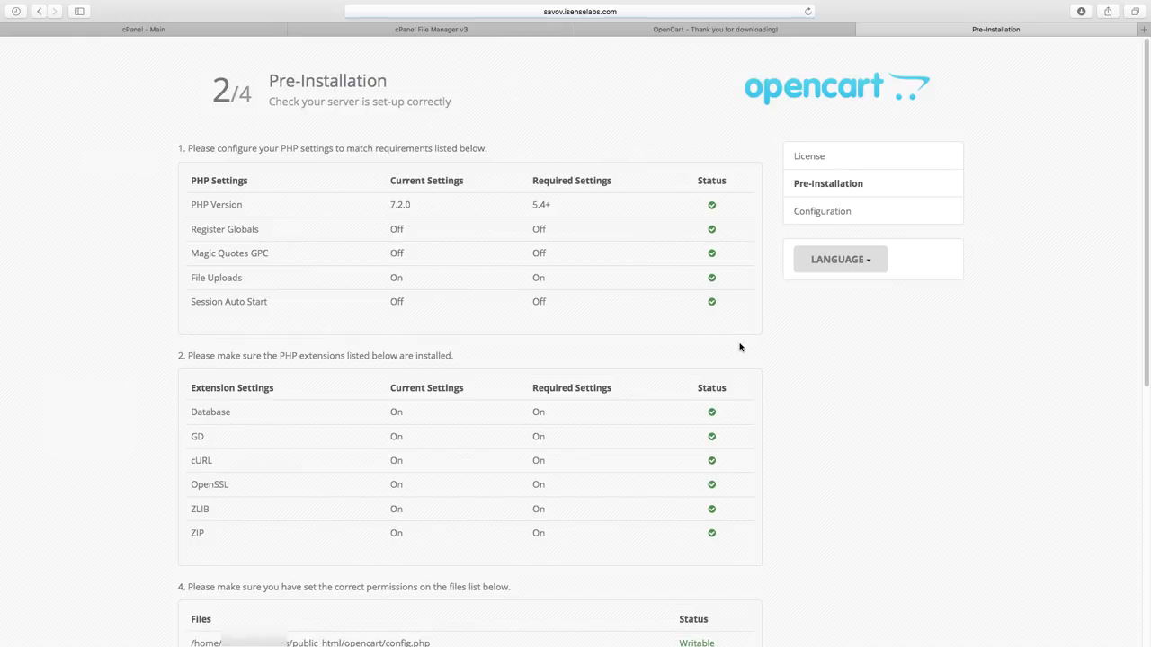
- Review the installer's PHP, extension and permission checks and continue to the Configuration step
scroll(783, 352, down, 10)
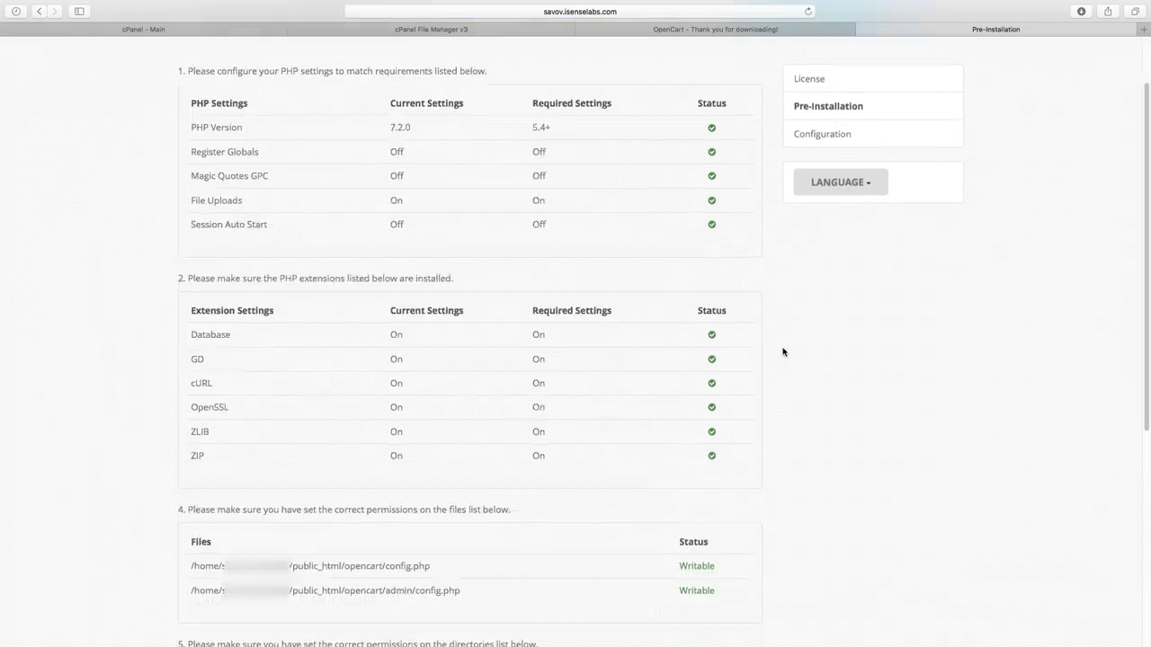
scroll(783, 351, down, 2)
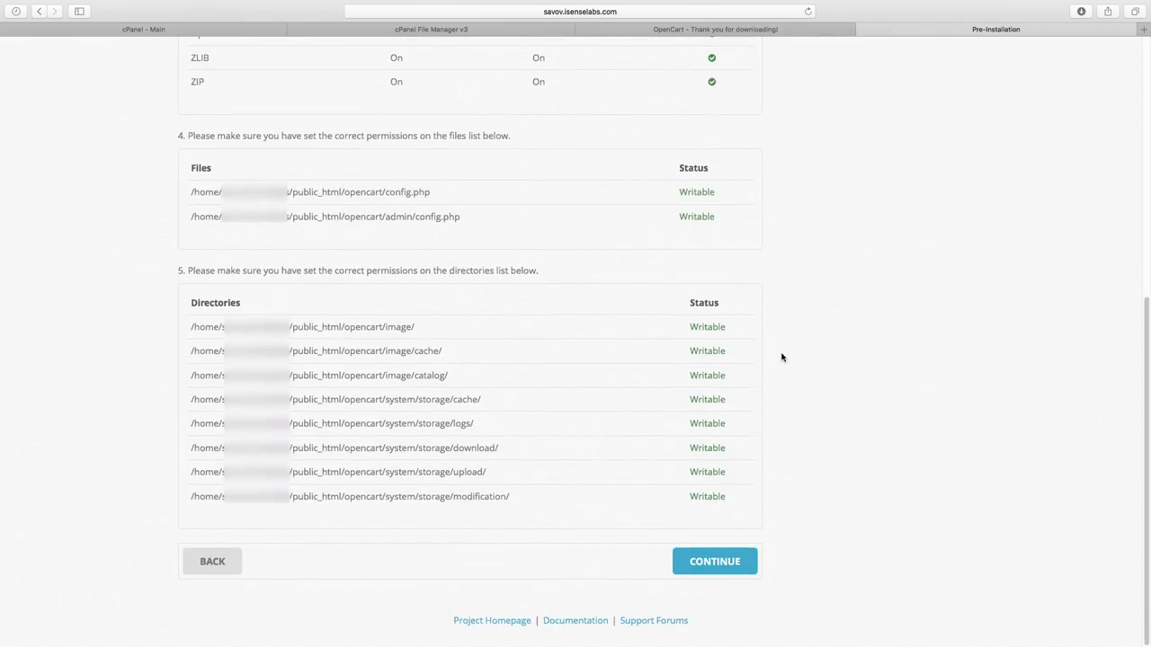
click(731, 564)
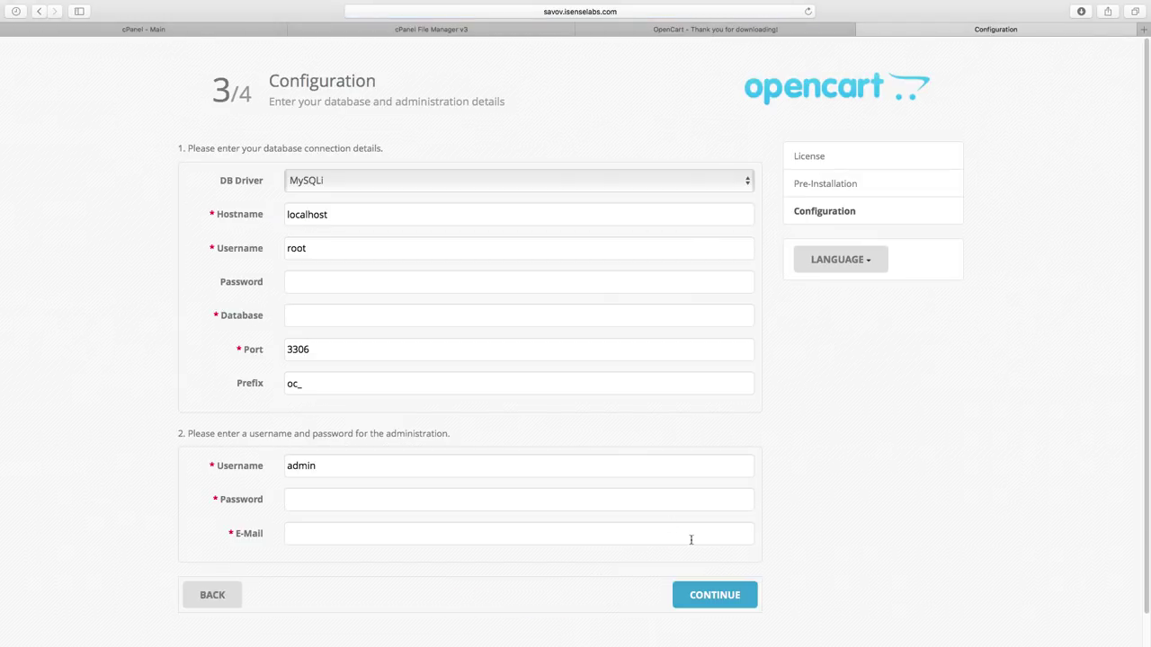
- Replace the default root database username with the created database user's name and enter that user's password
click(394, 249)
key(BackSpace)
key(BackSpace)
key(BackSpace)
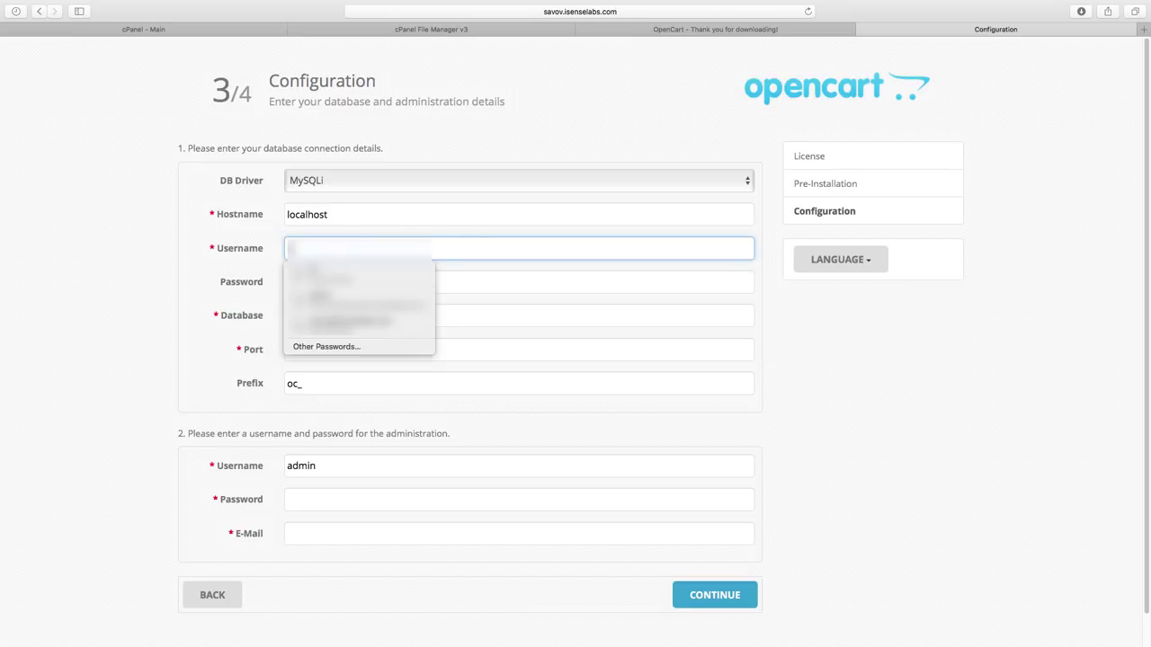
text(v_oc)
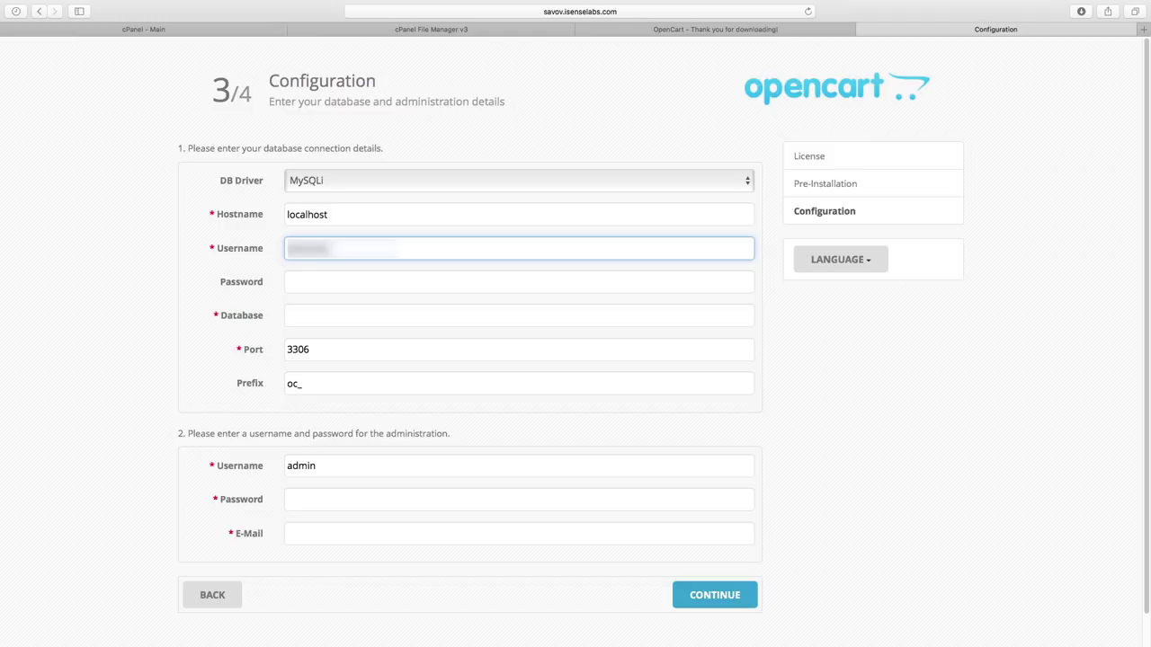
click(385, 284)
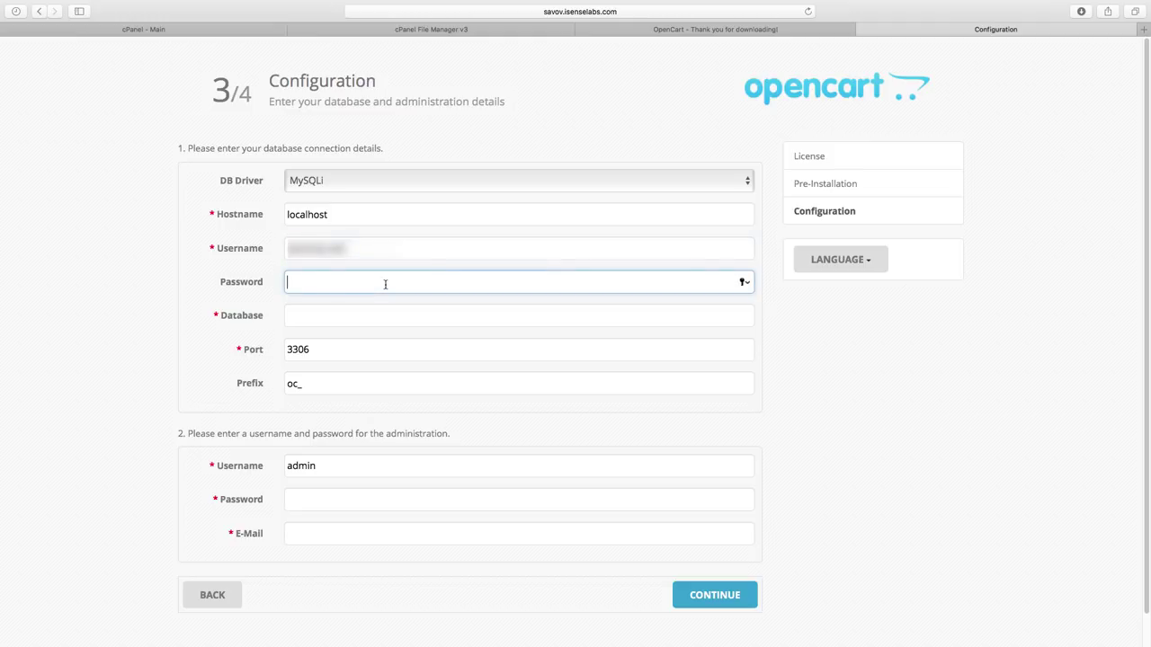
text(xxxx)
key(BackSpace)
key(BackSpace)
key(BackSpace)
key(BackSpace)
text(xxxxxxxxxxxxxxxxxxx)
- Enter the name of the created database, the account prefix followed by _opencart, in the connection details
click(378, 312)
text(xxxxxx)
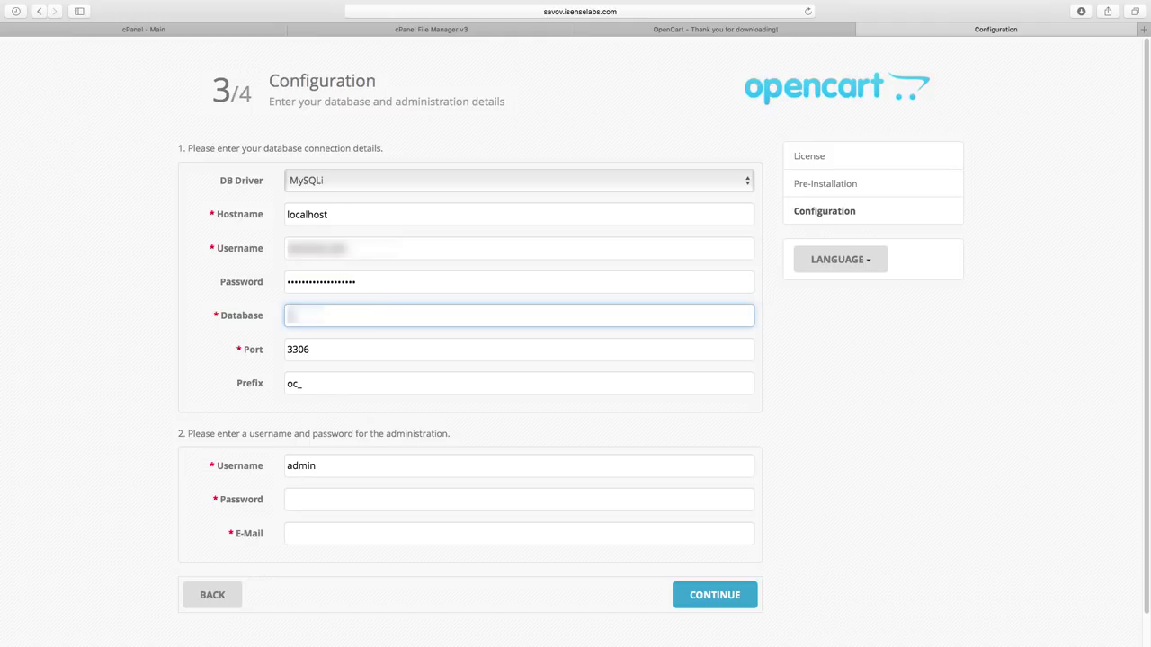
text(opencart)
- Fill in the administration username, password and e-mail, and submit the configuration to run the installation
click(448, 468)
key(BackSpace)
key(BackSpace)
key(BackSpace)
key(BackSpace)
key(BackSpace)
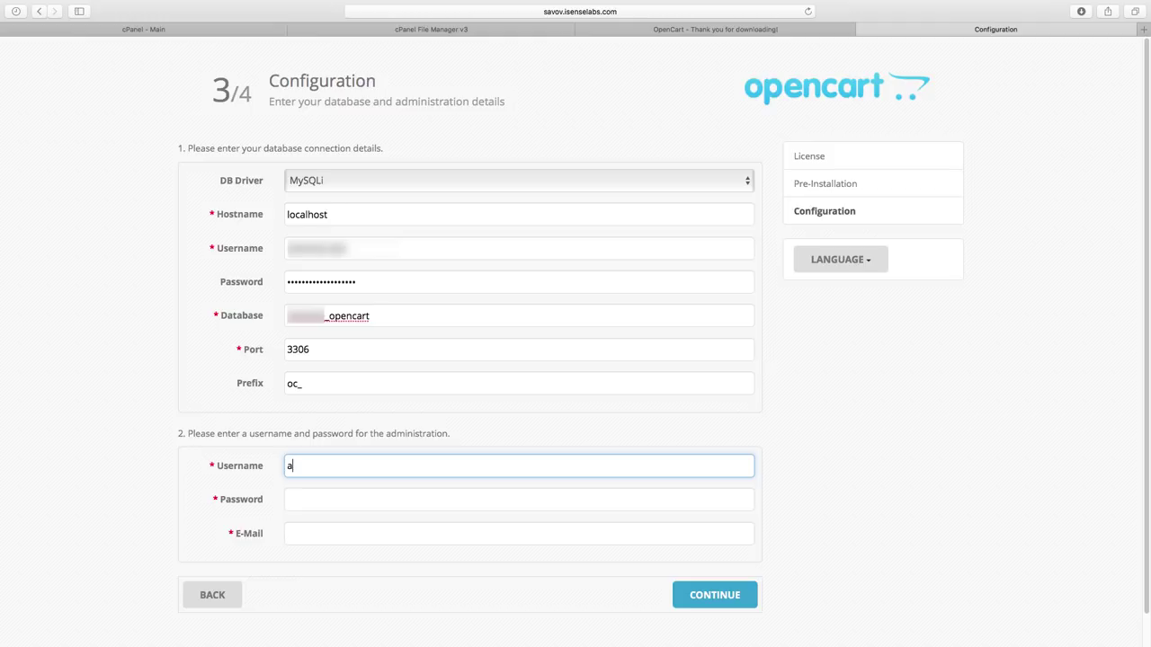
text(xxxxx)
key(Tab)
text(xxxx)
key(Tab)
text(xxxxx)
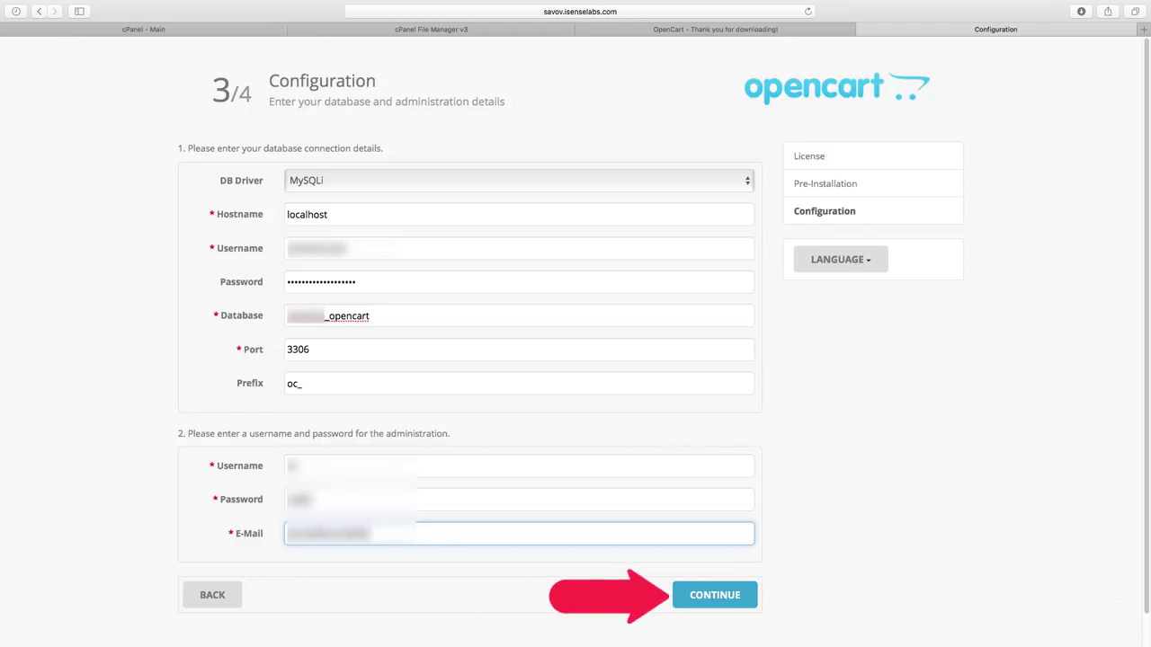
click(612, 617)
click(706, 599)
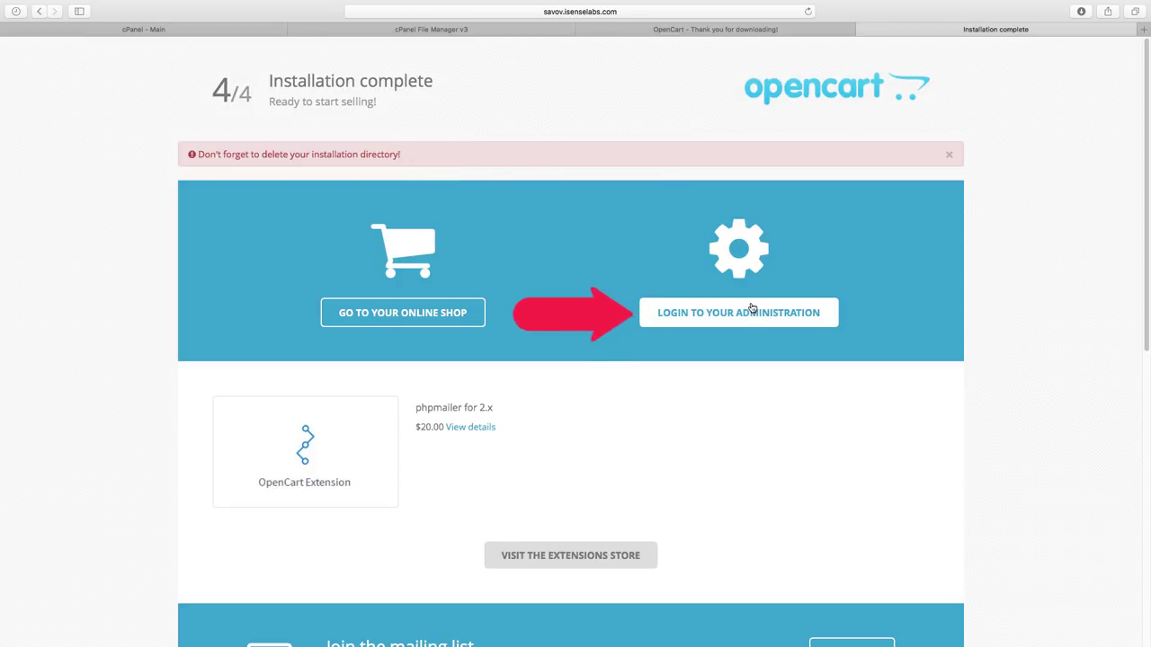
- Open the store's administration login and sign in with the saved admin username and password
click(751, 308)
click(652, 179)
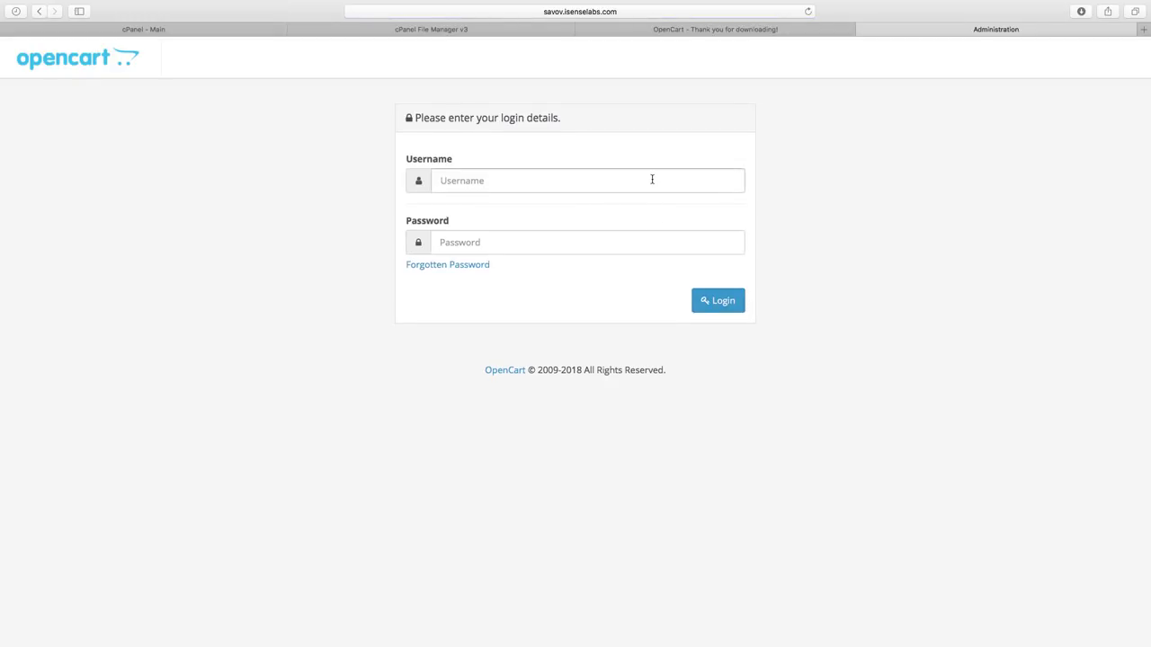
text(a)
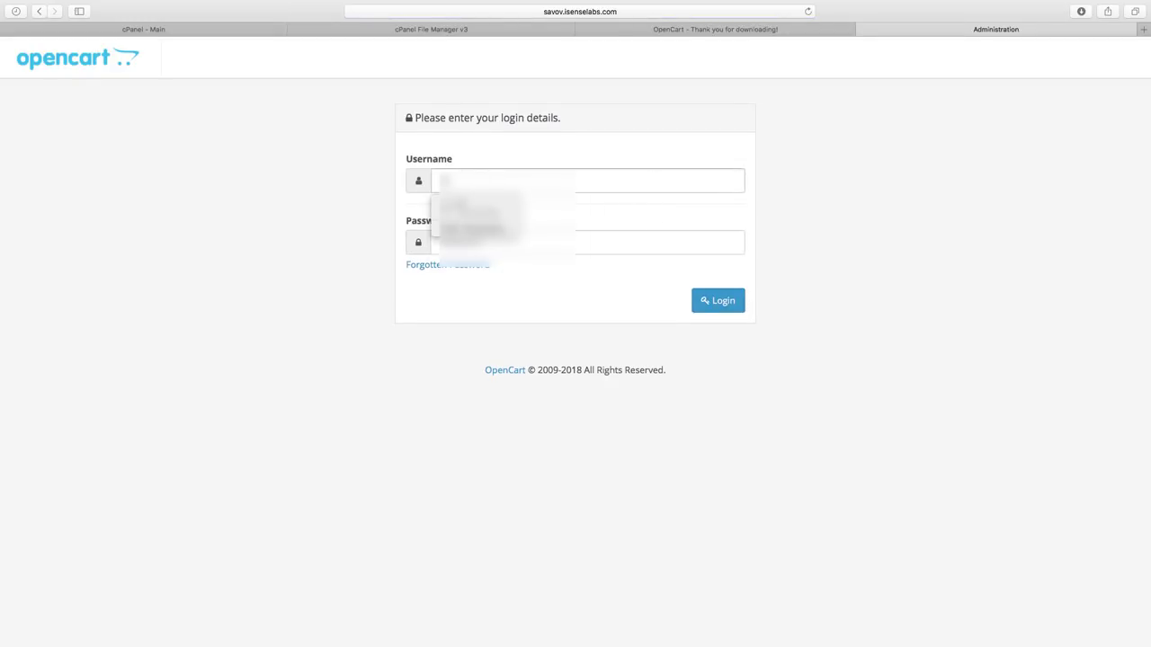
key(Down)
key(Return)
key(Tab)
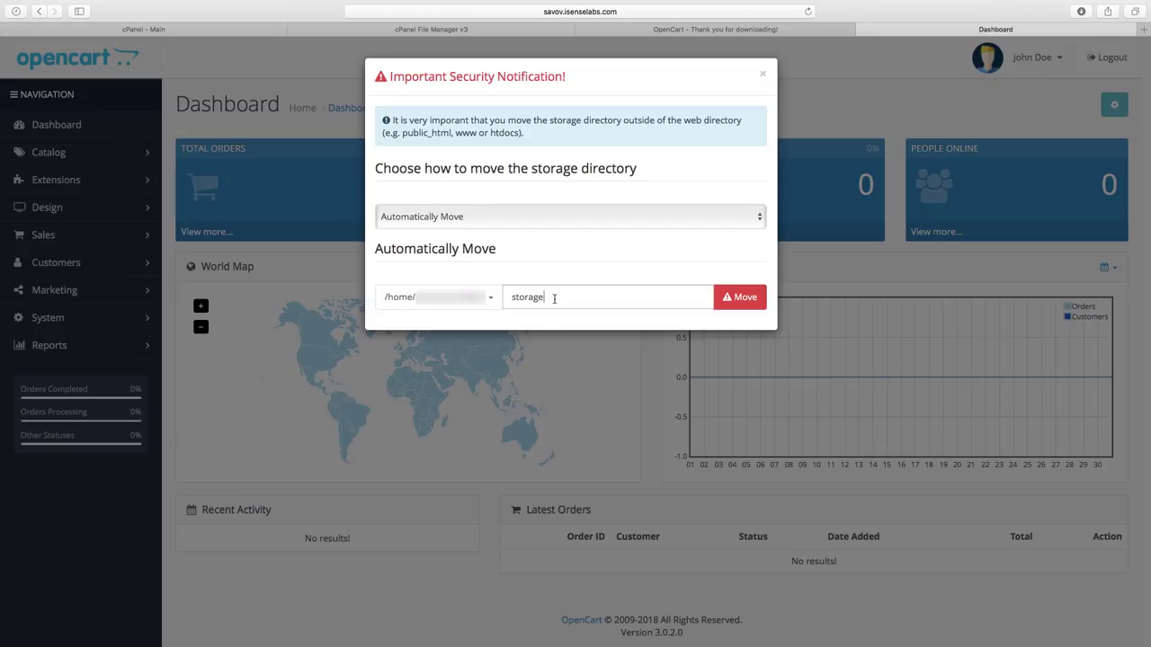
- Automatically move the storage directory outside the web directory into a folder named opencart, and dismiss the security notification
click(554, 298)
drag(550, 297, 506, 295)
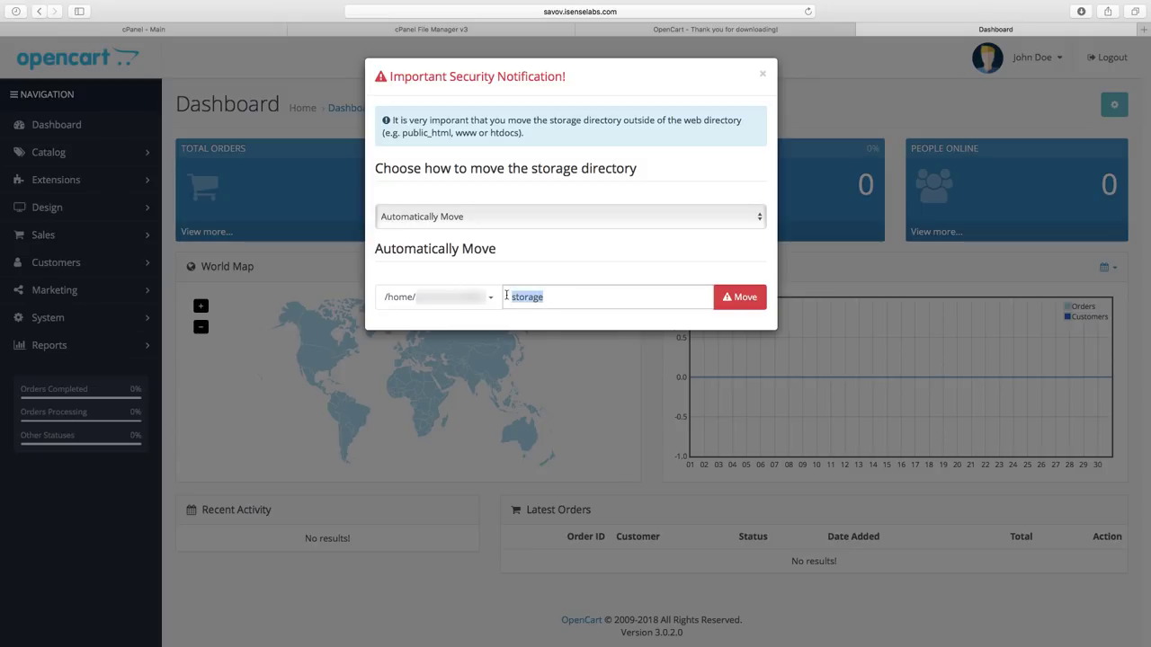
text(opencart)
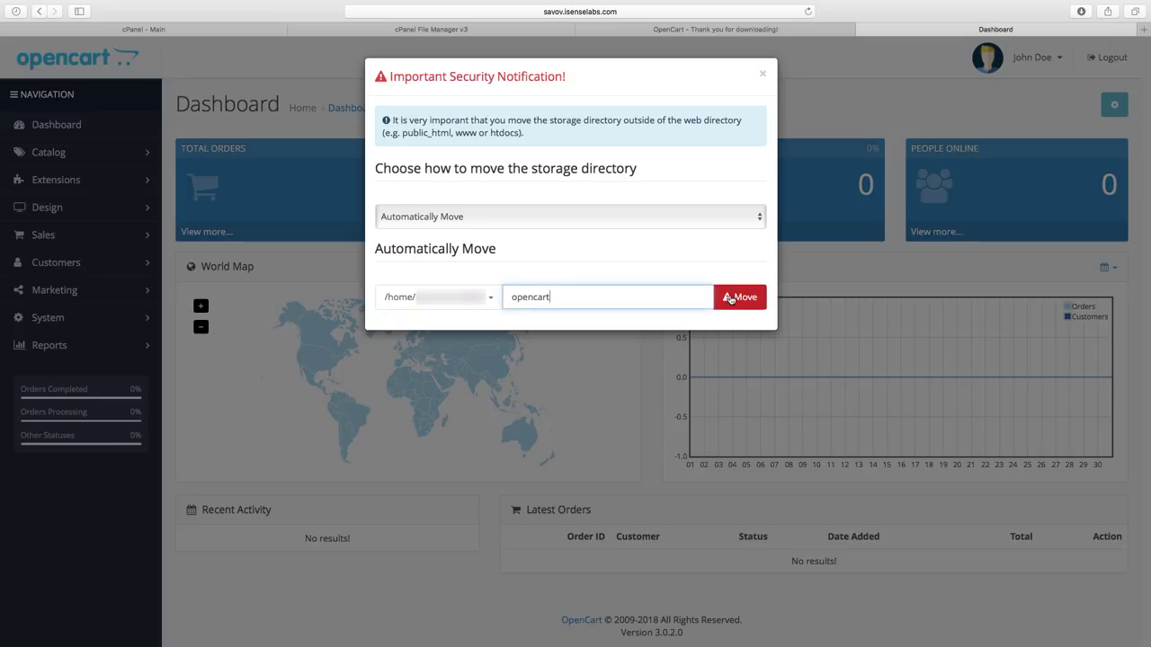
click(730, 298)
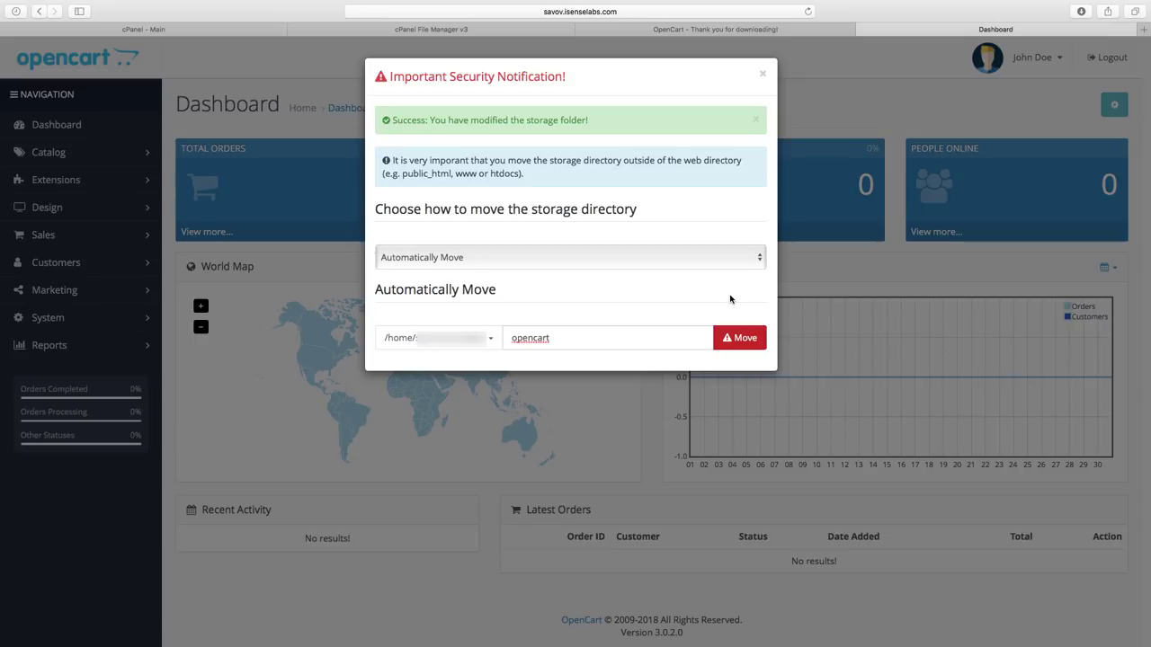
click(763, 78)
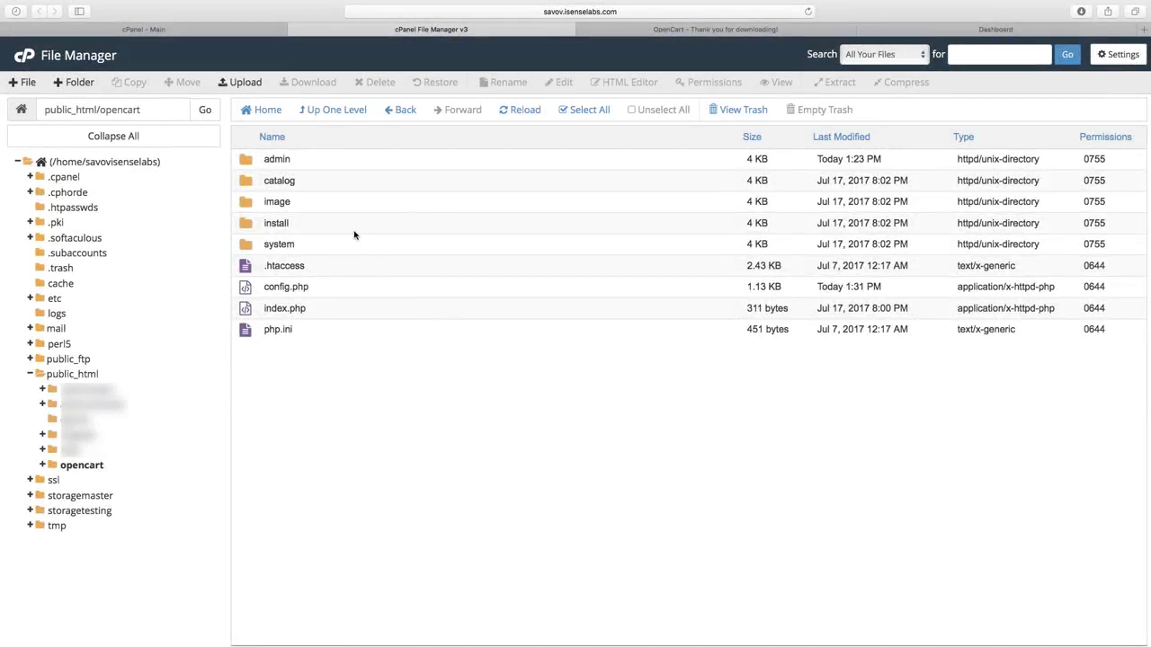
- Permanently delete the install folder from public_html/opencart in the cPanel File Manager, skipping the trash, and return to the store's admin dashboard
click(355, 227)
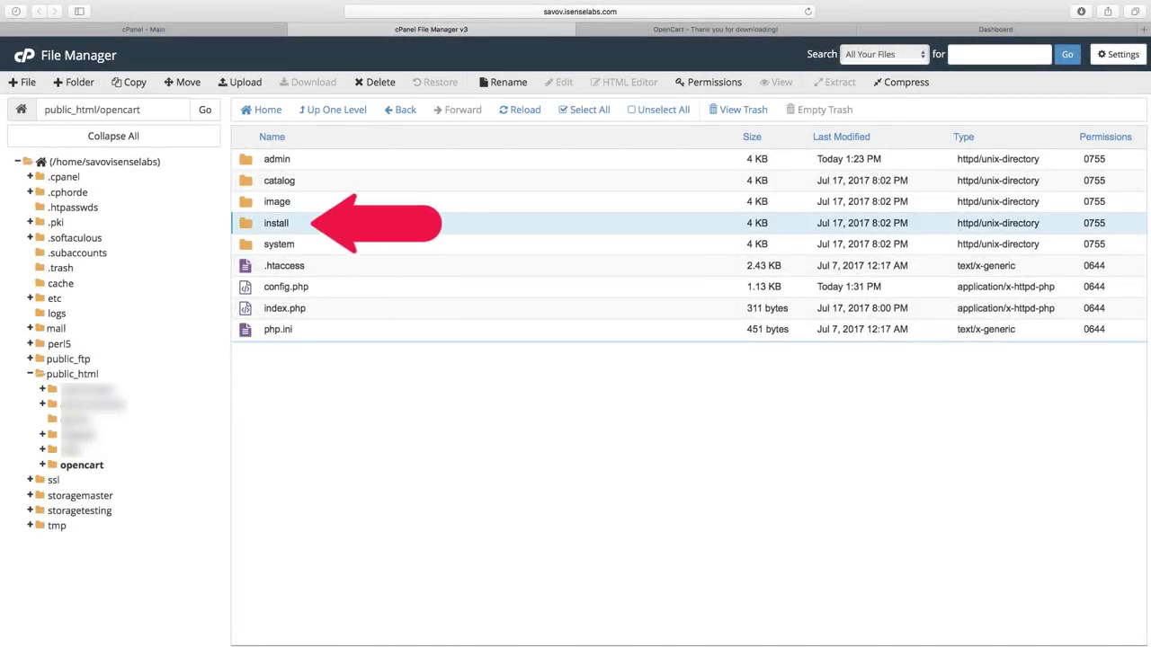
click(379, 82)
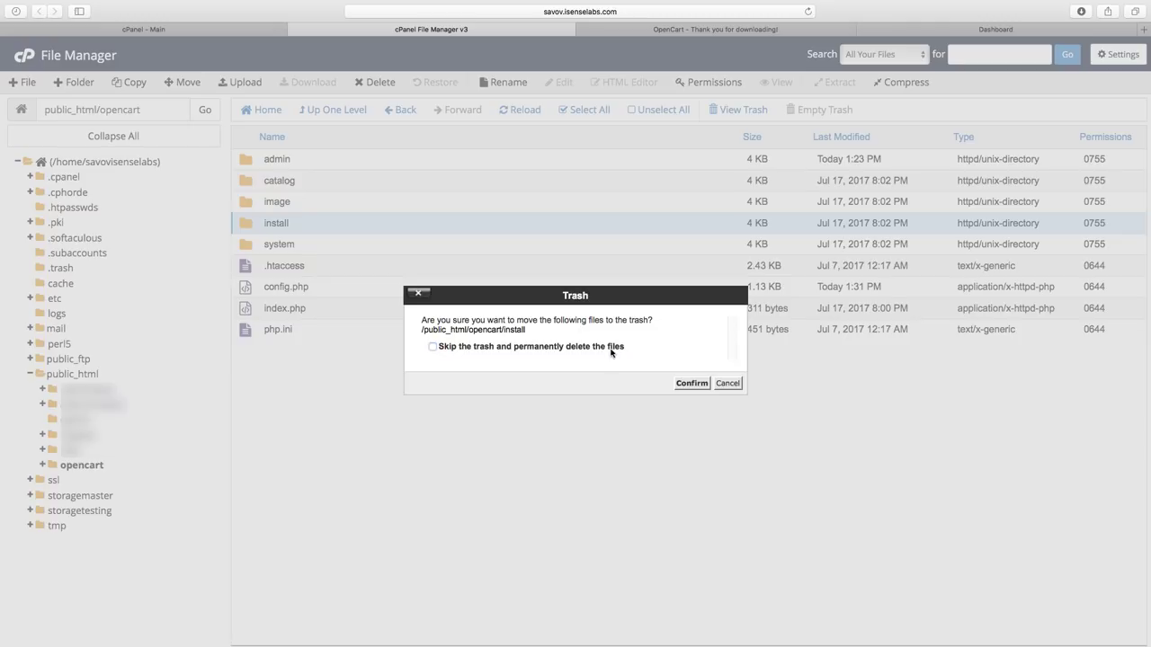
click(614, 352)
click(691, 384)
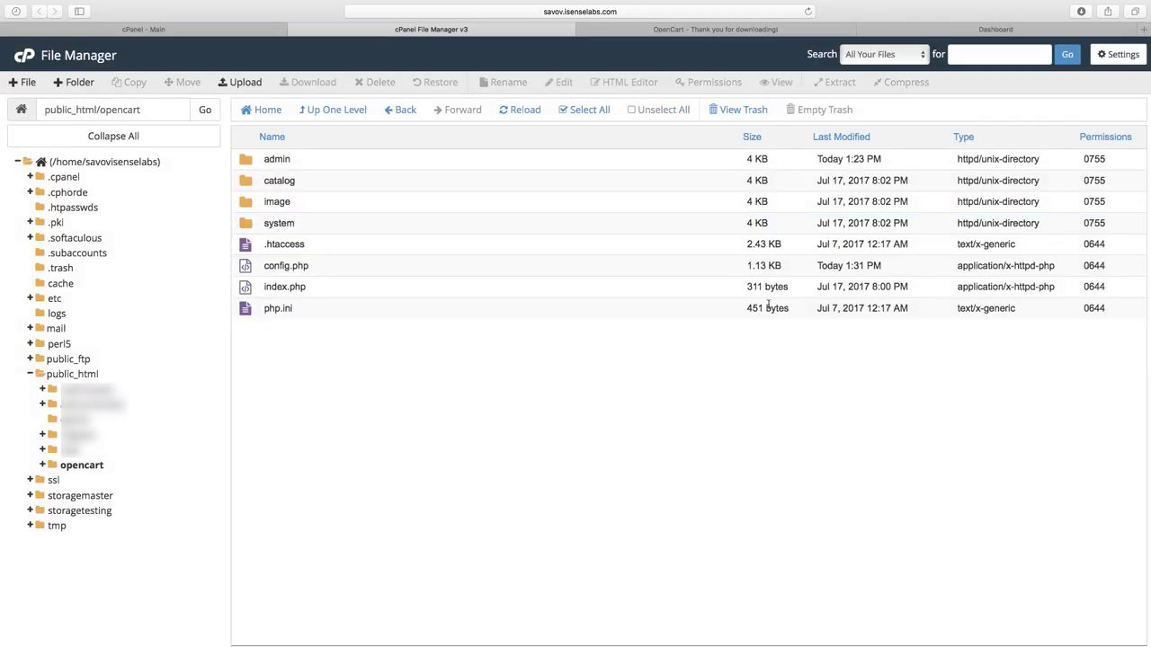
click(953, 30)
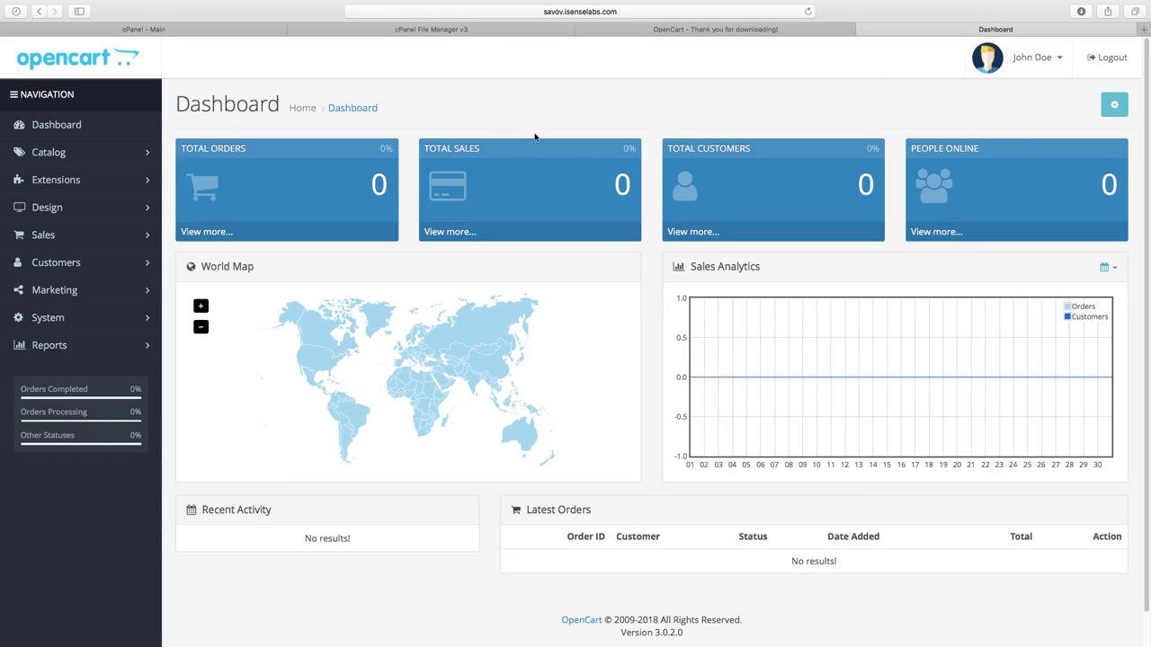